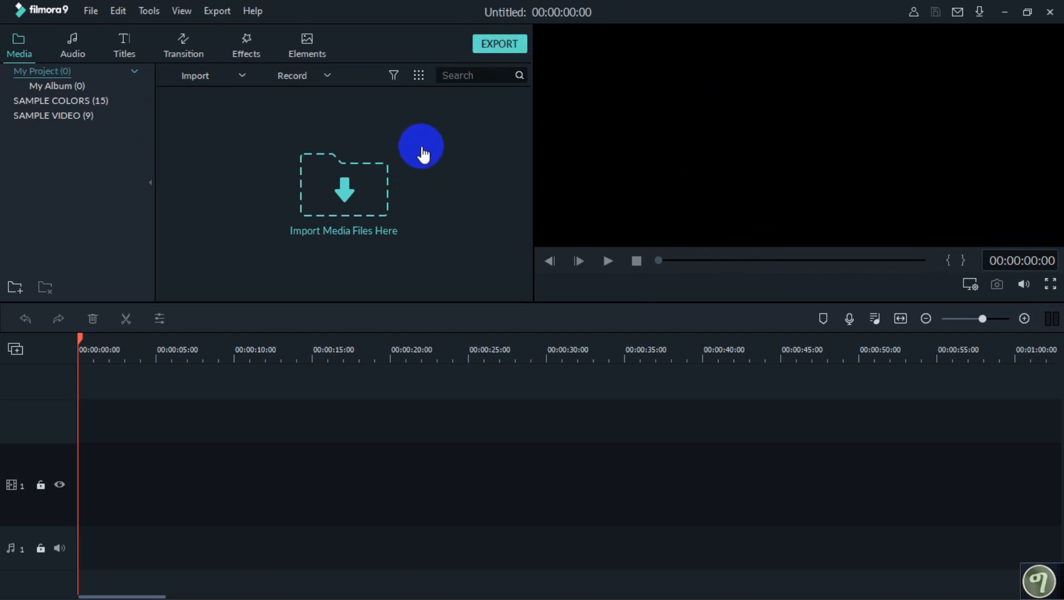
Import the Samsung video from the tash folder on the Desktop into the project media
left_click(350, 195)
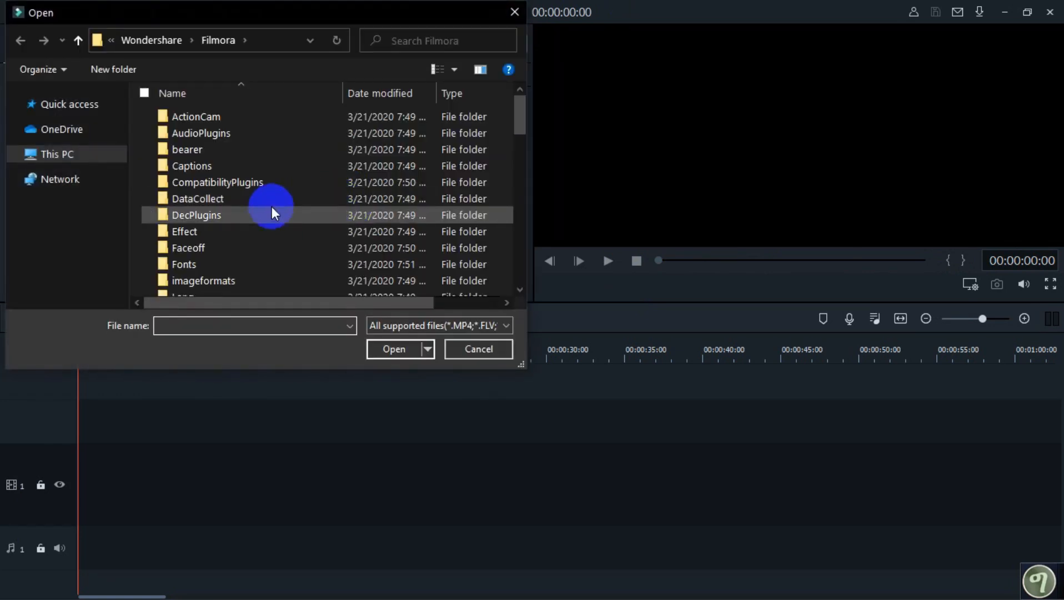
left_click(13, 156)
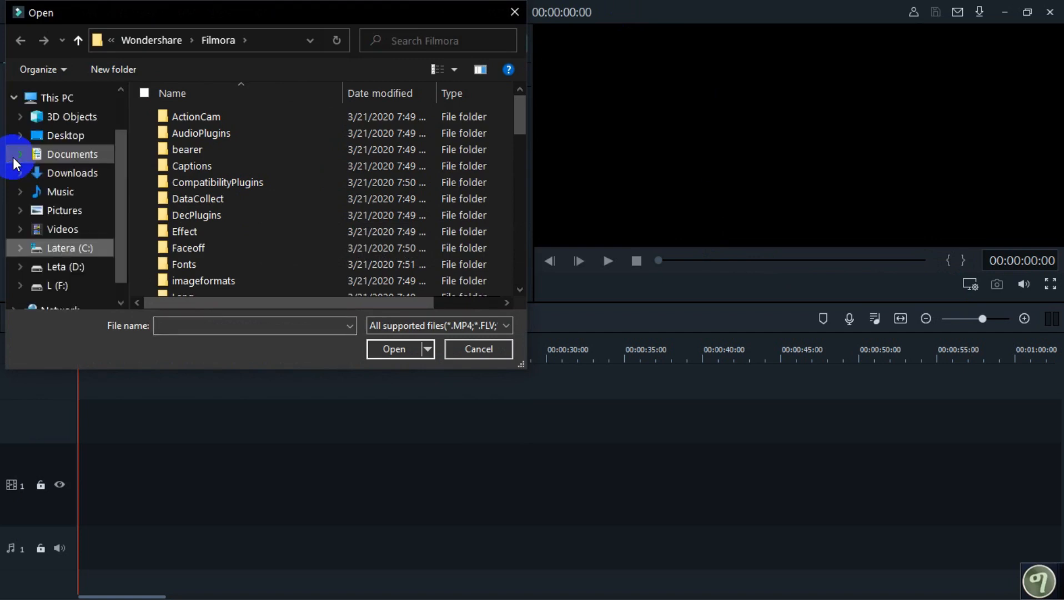
left_click(61, 146)
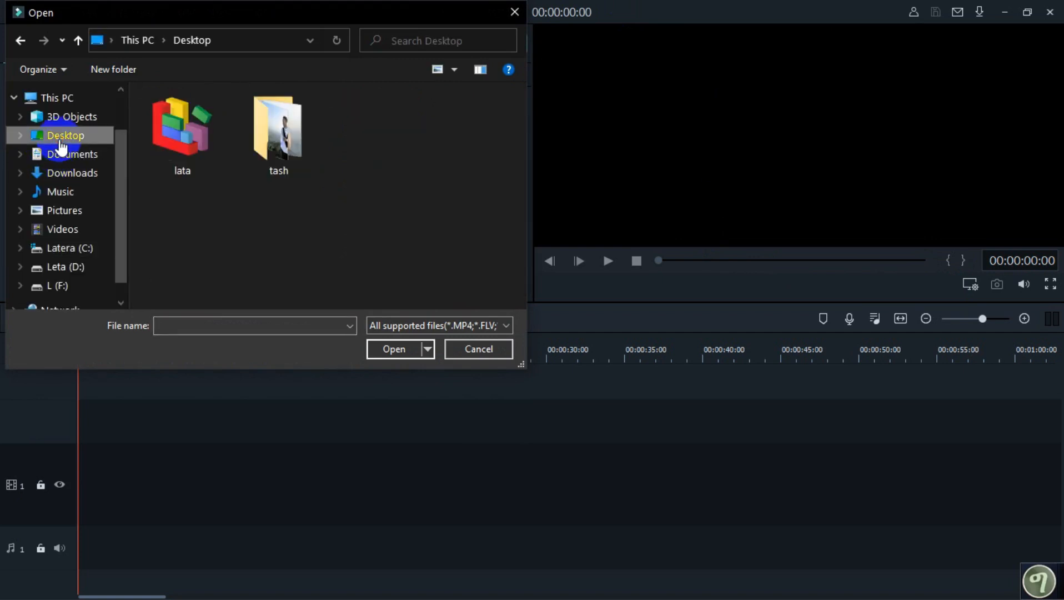
double_click(288, 127)
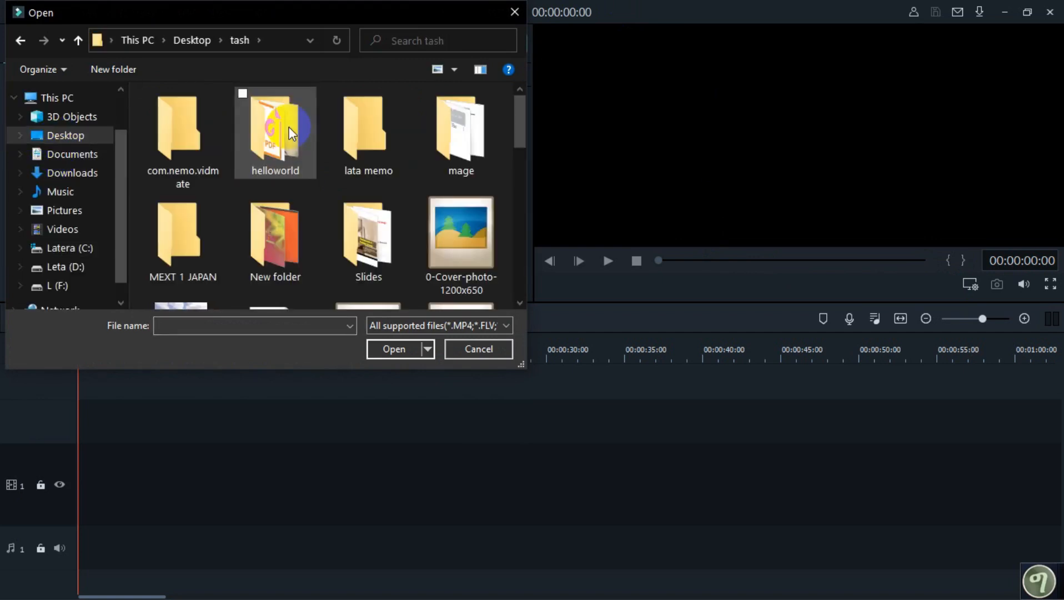
scroll(288, 127, "down", 2)
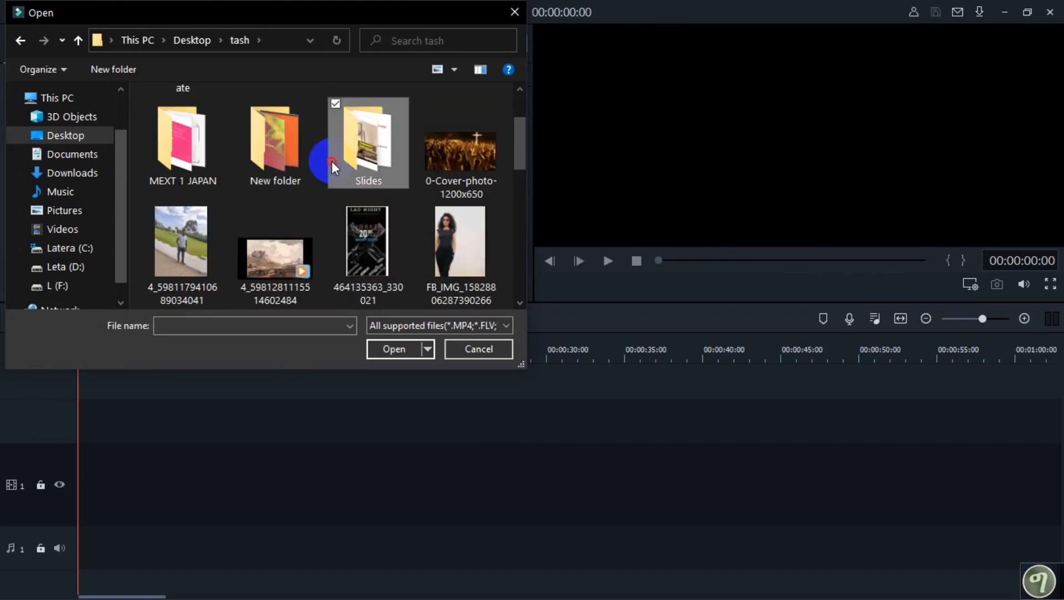
scroll(368, 283, "down", 5)
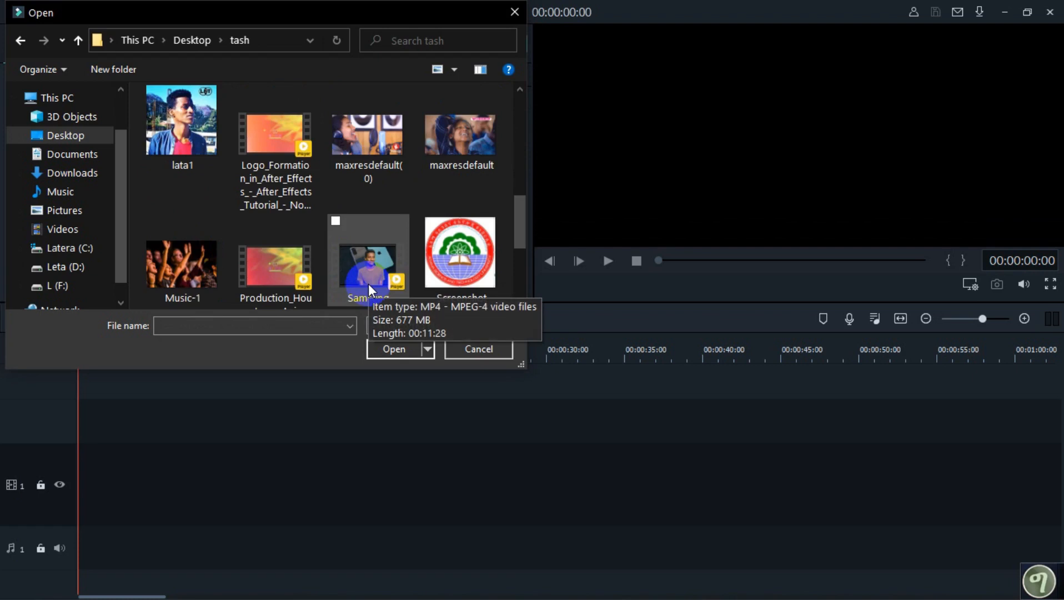
left_click(368, 283)
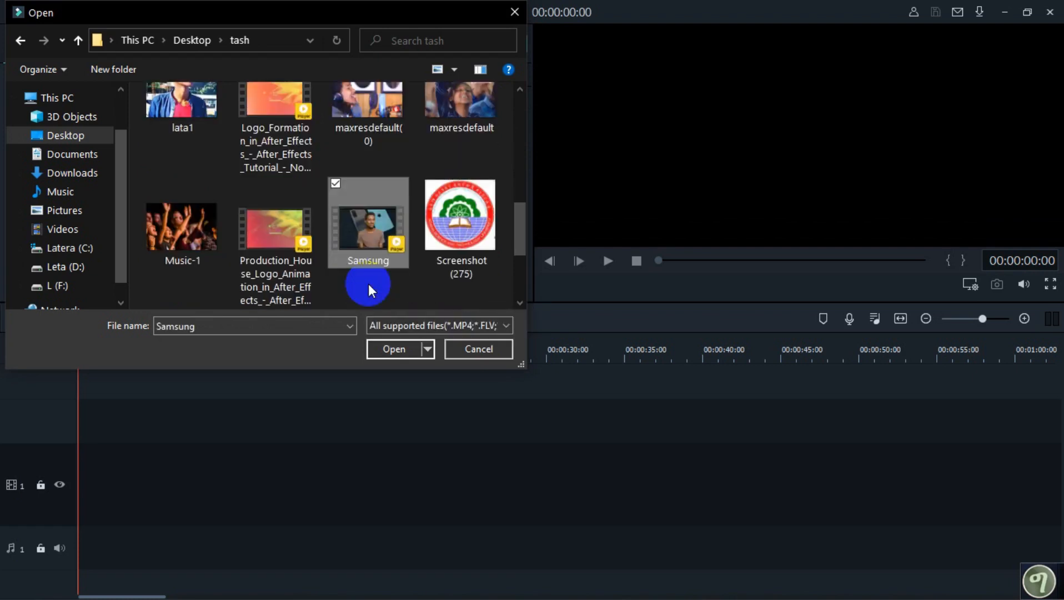
left_click(395, 348)
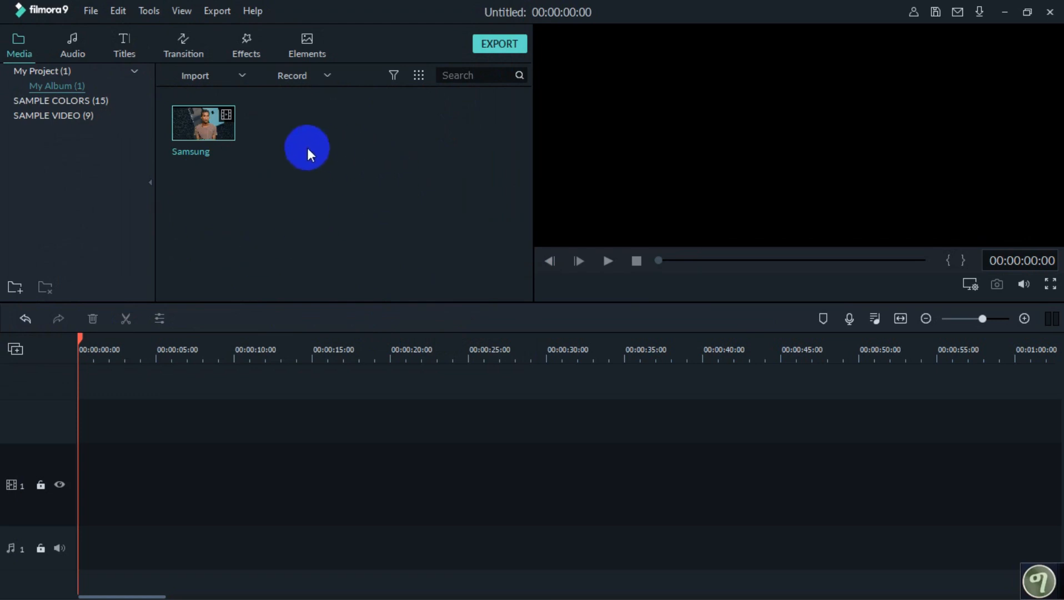
Import the How_A_Small_Act_of_Kindness video from the com.nemo.vidmate folder inside tash
left_click(242, 71)
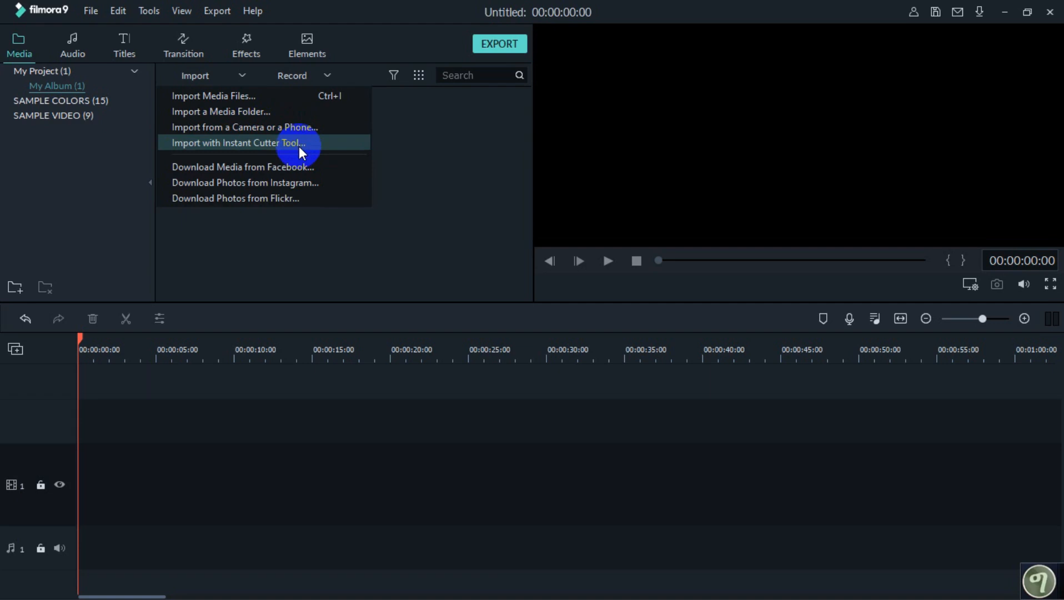
left_click(201, 98)
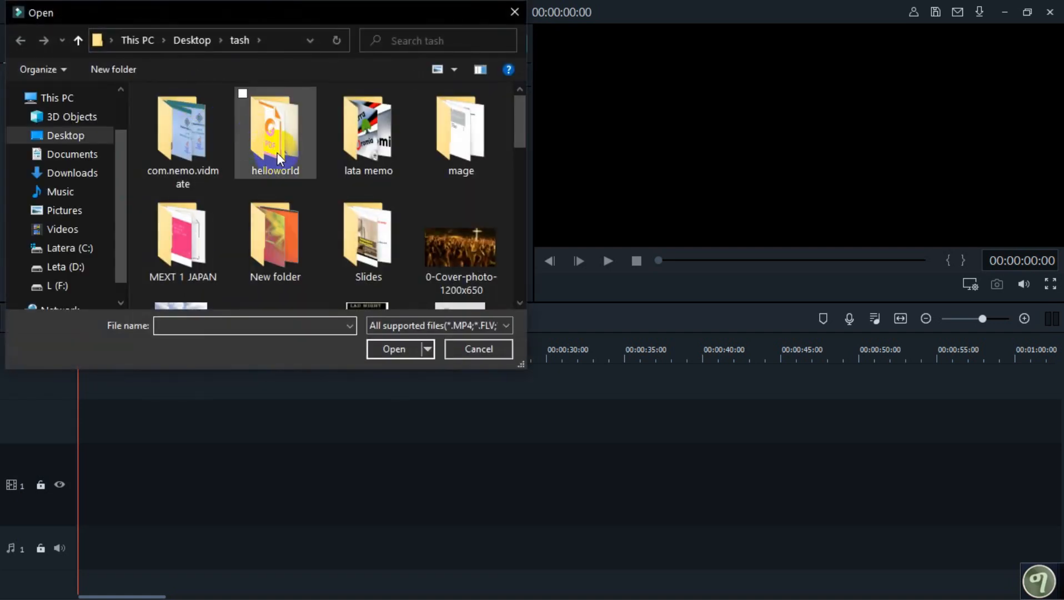
double_click(207, 132)
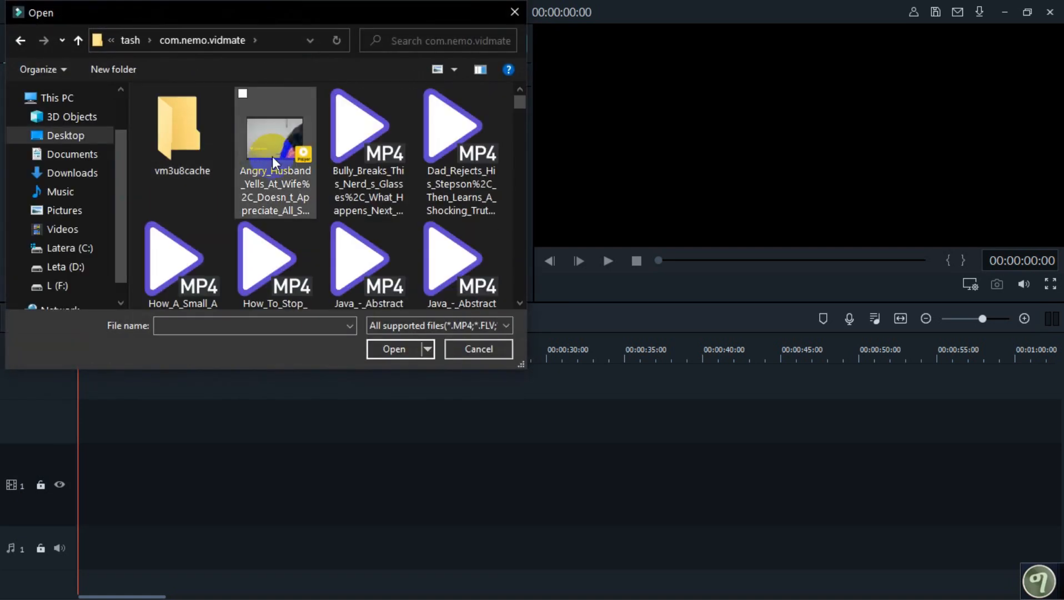
left_click(283, 153)
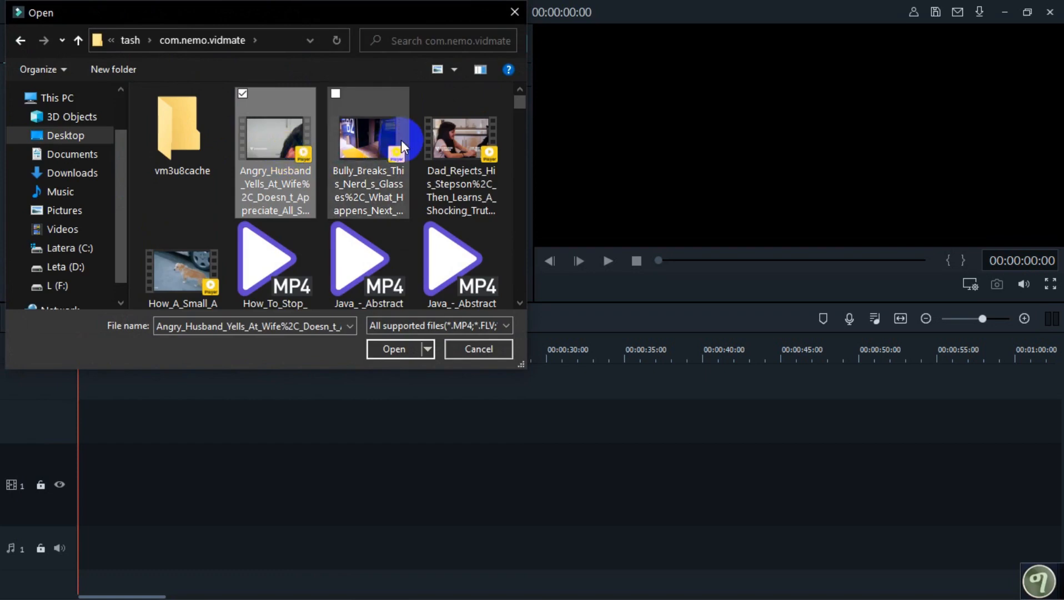
double_click(176, 253)
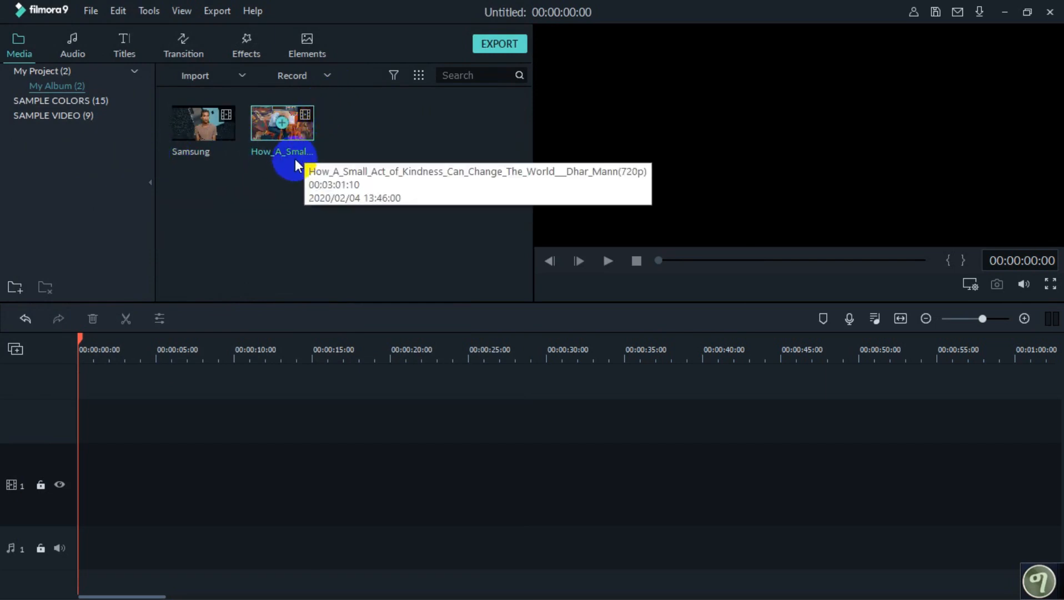
left_click(242, 75)
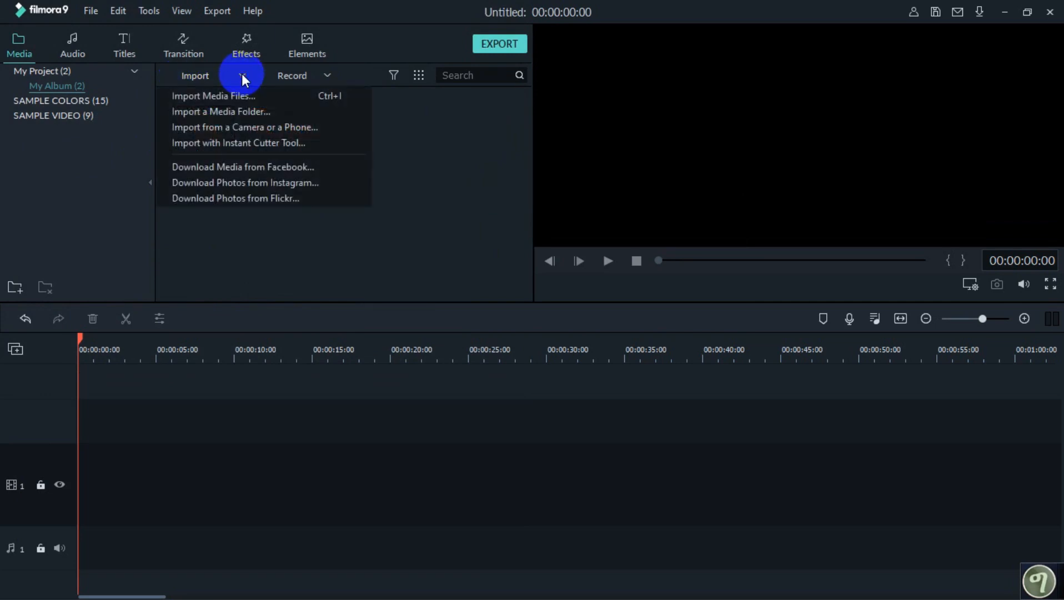
left_click(336, 259)
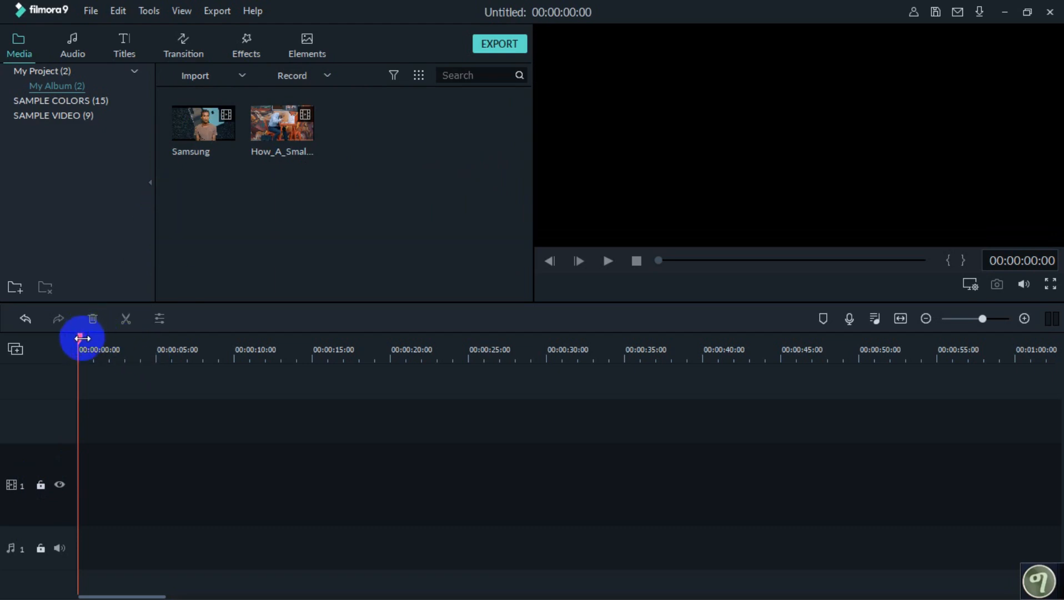
left_click_drag(83, 338, 1, 407)
Add the Samsung clip to video track 1, matching the project settings to the media, and return the playhead to the start
left_click(195, 118)
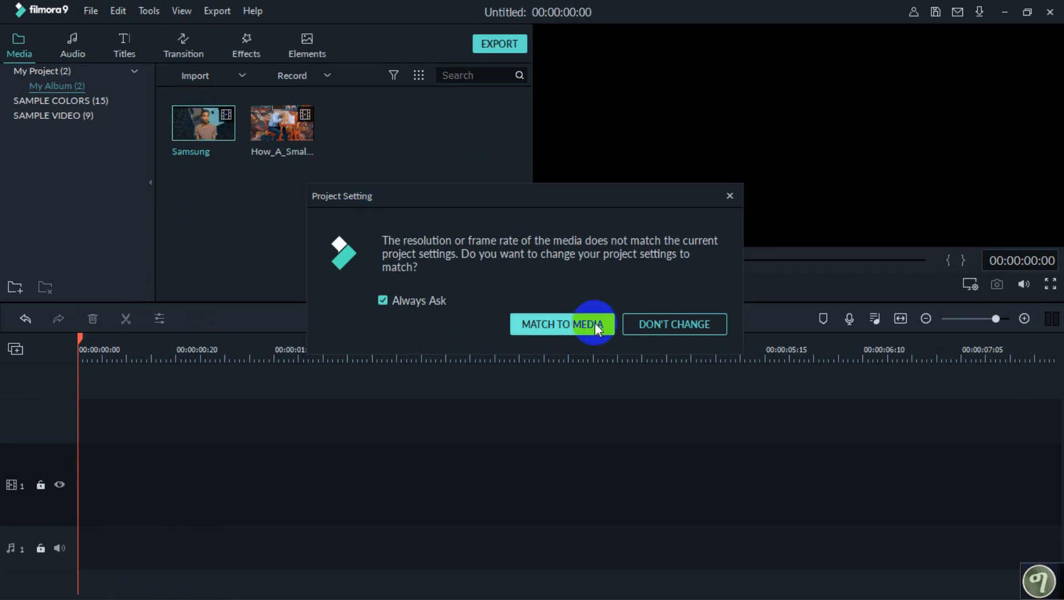
left_click(576, 325)
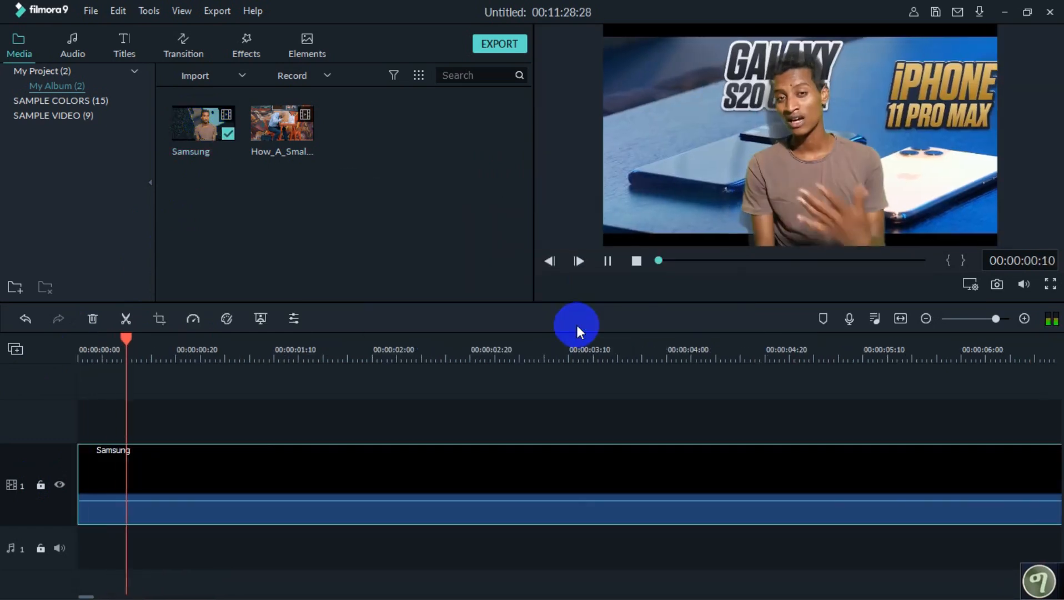
key("space")
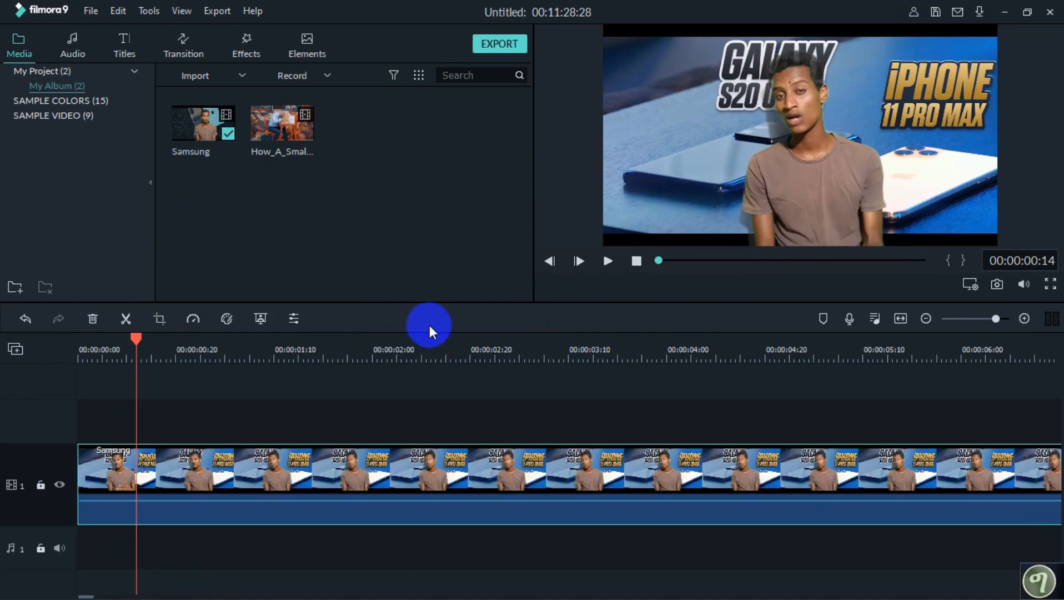
left_click_drag(133, 337, 74, 348)
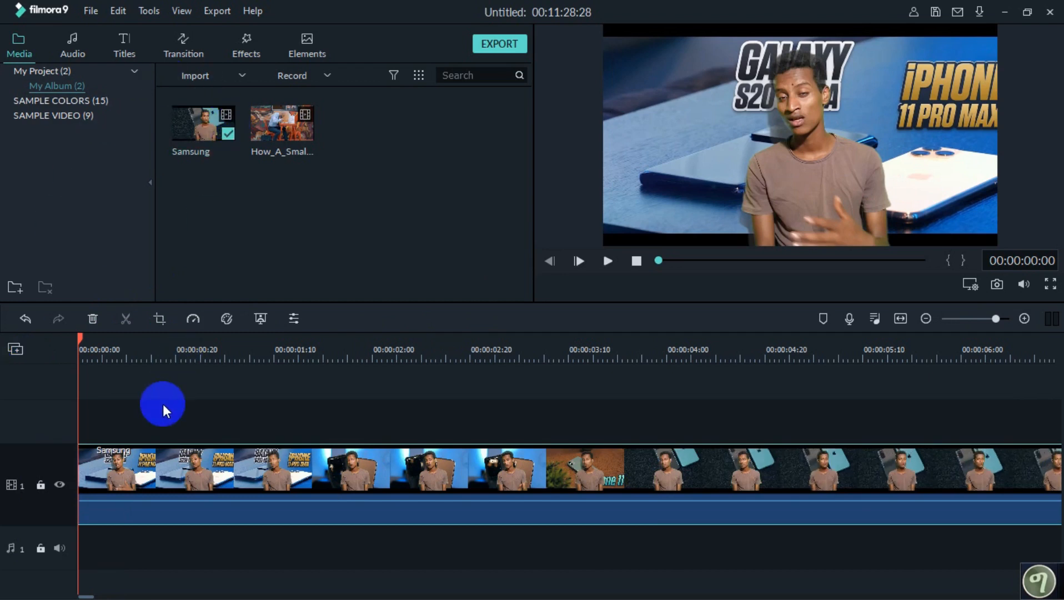
Place the How_A_Small_Act_of_Kindness clip directly after the Samsung clip on video track 1, leaving no gap
left_click_drag(349, 353, 117, 328)
left_click_drag(451, 321, 143, 361)
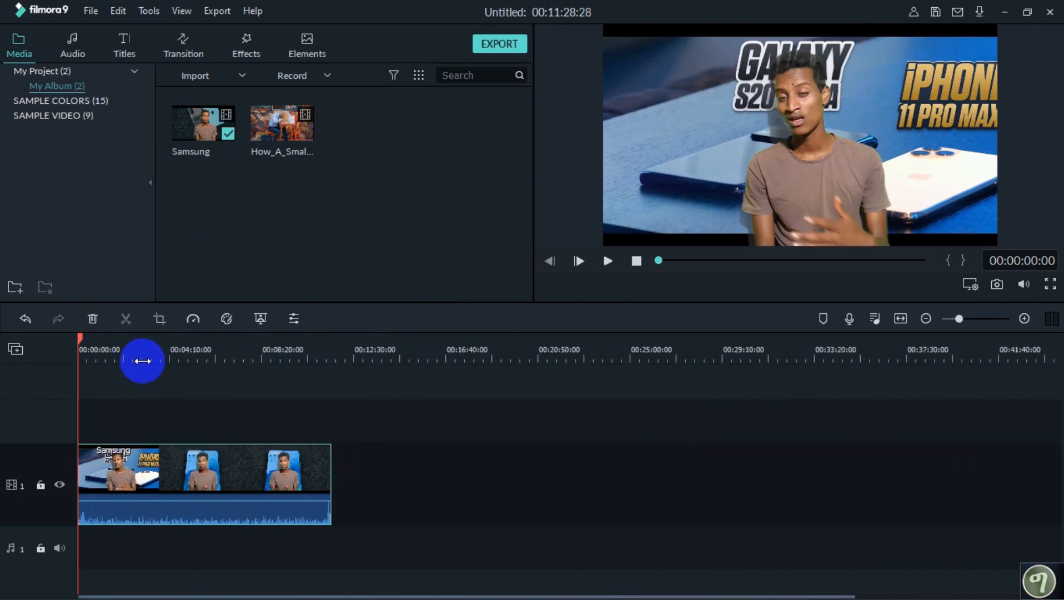
left_click(140, 361)
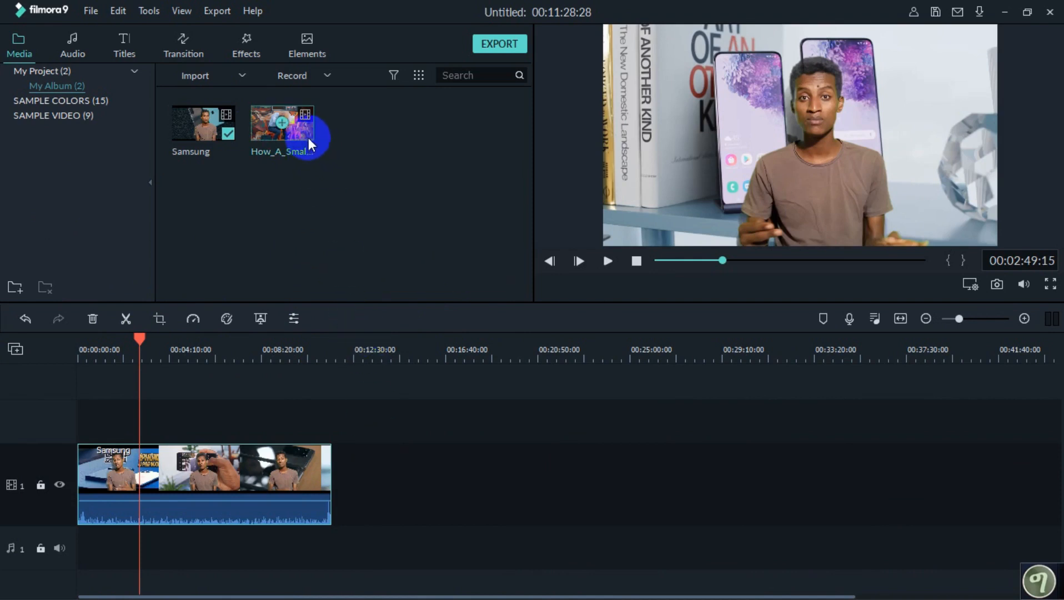
left_click_drag(305, 138, 364, 464)
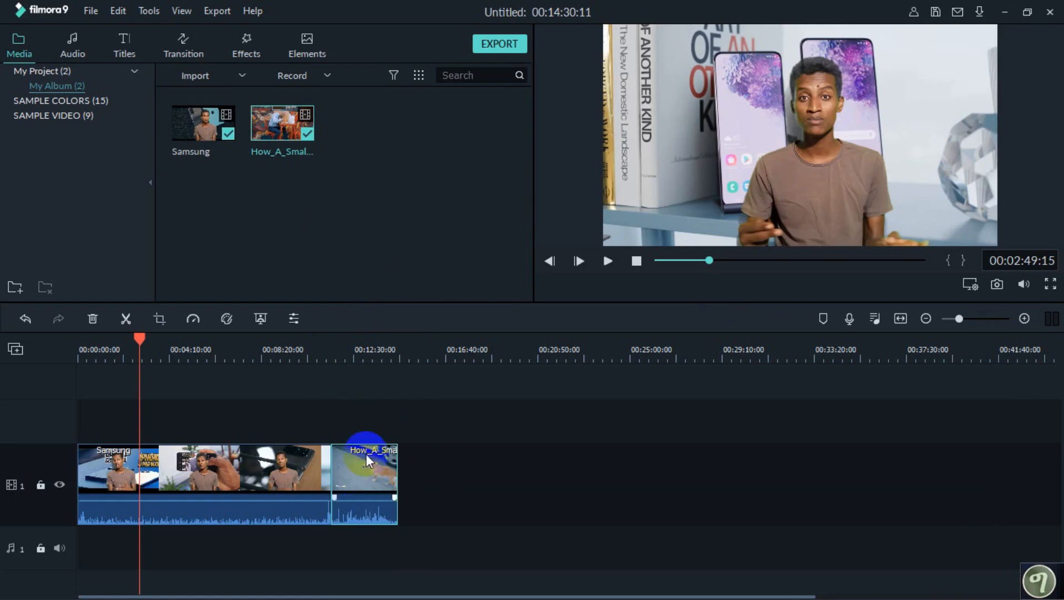
mouse_move(367, 458)
left_mouse_down()
mouse_move(403, 459)
mouse_move(377, 458)
left_mouse_up()
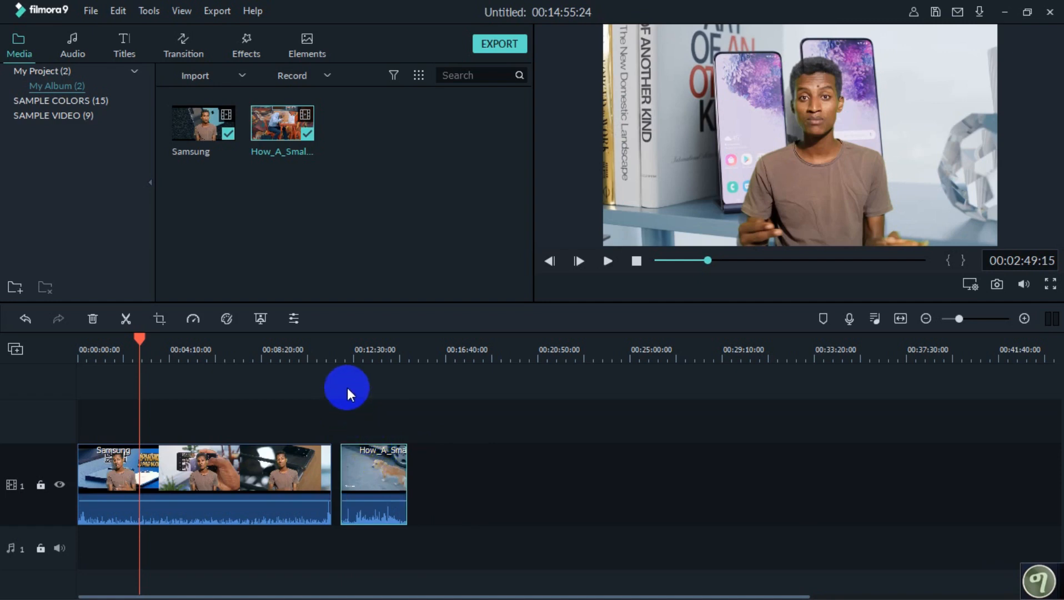
left_click_drag(368, 465, 358, 468)
Apply the Wormhole 2 transition at the cut between the Samsung clip and the second clip
left_click(184, 56)
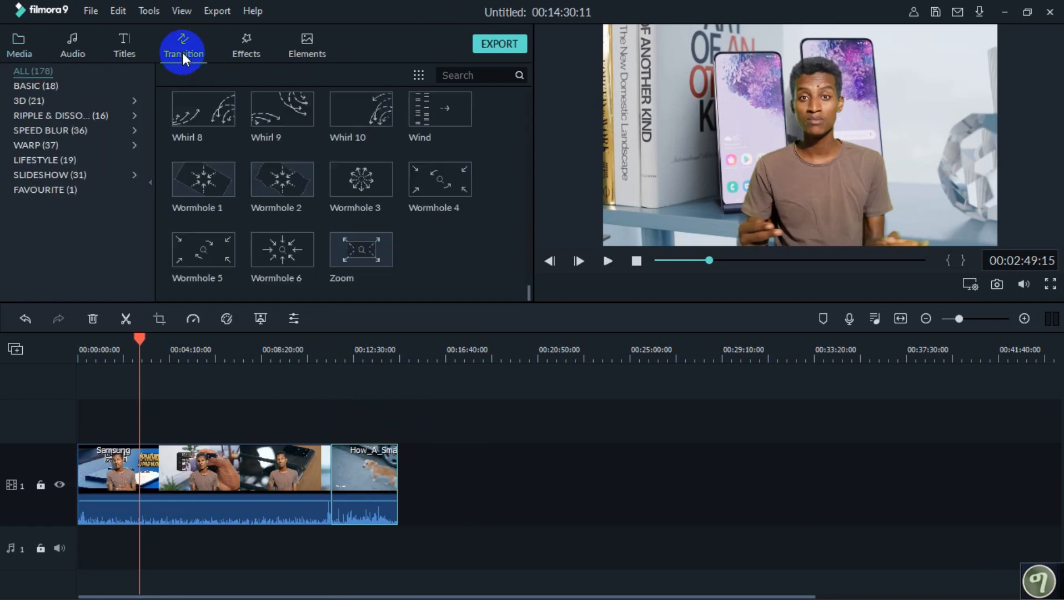
left_click_drag(300, 181, 331, 464)
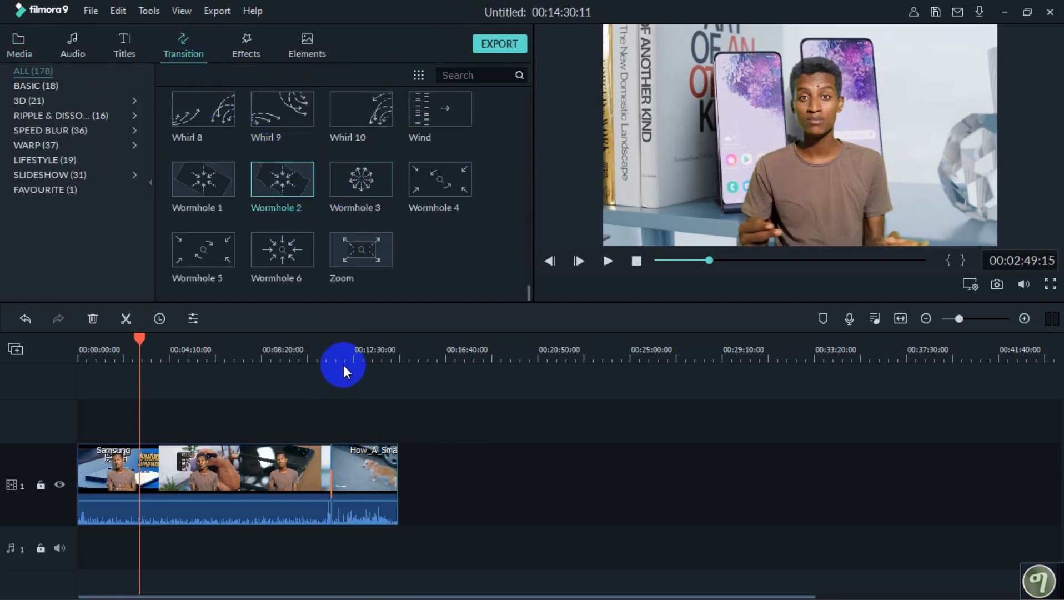
left_click_drag(326, 358, 603, 329)
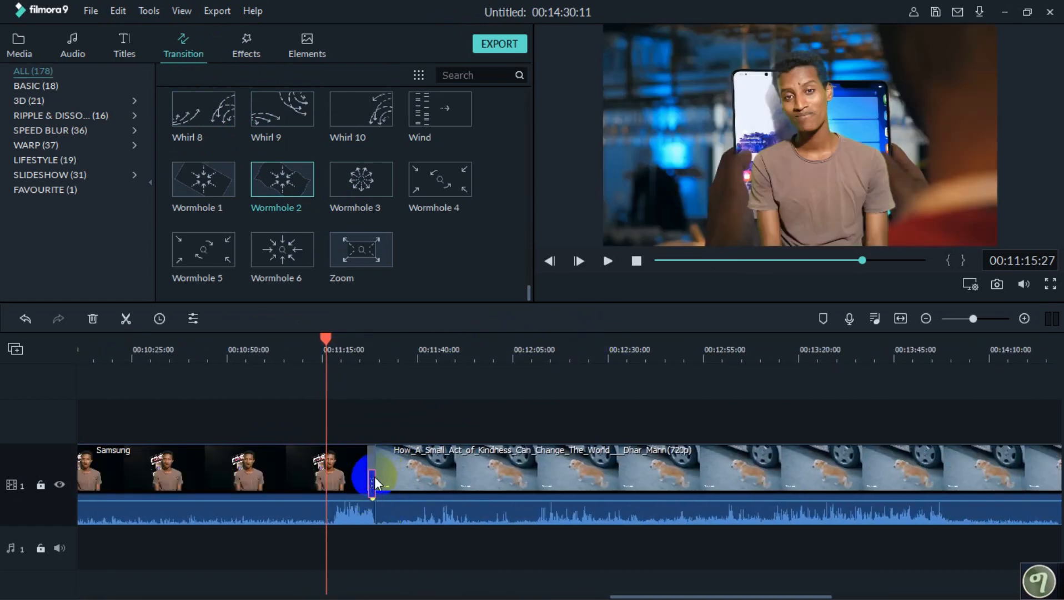
left_click_drag(371, 483, 372, 484)
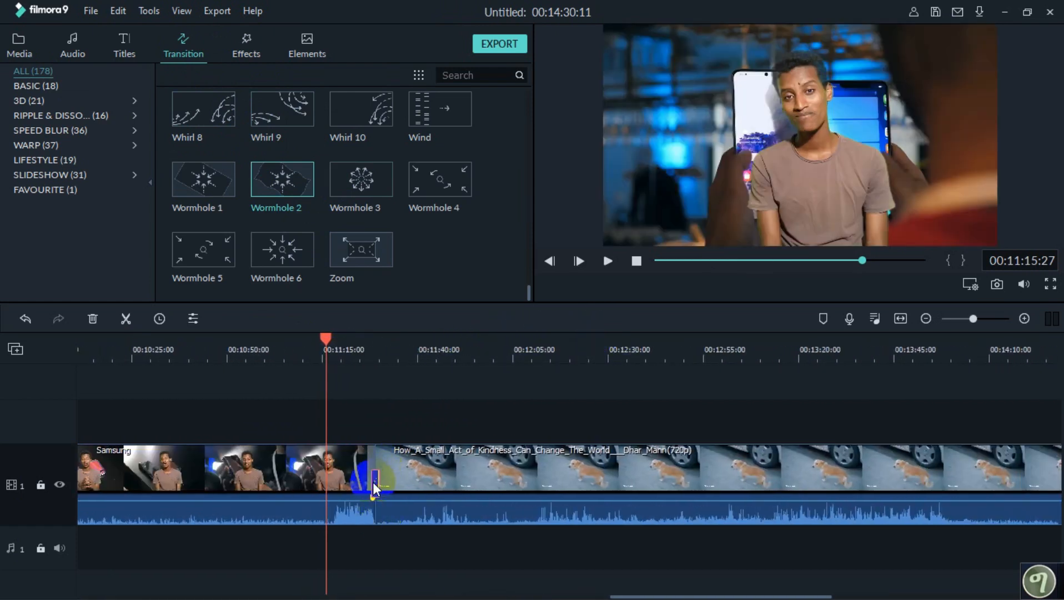
Play the timeline across the cut from about 00:11:25 to preview the transition between the two clips
left_click(364, 349)
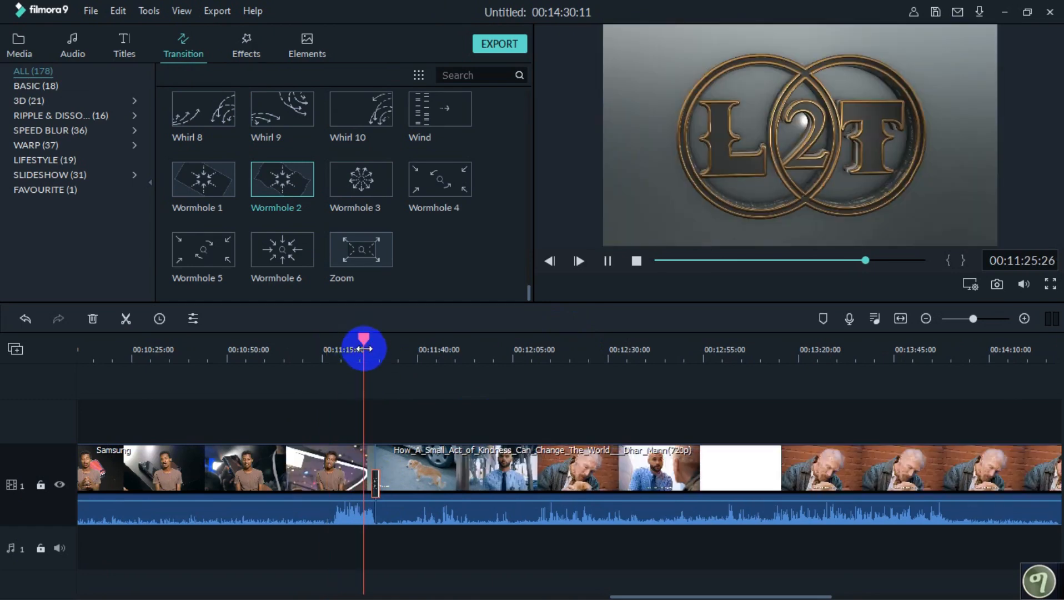
key("space")
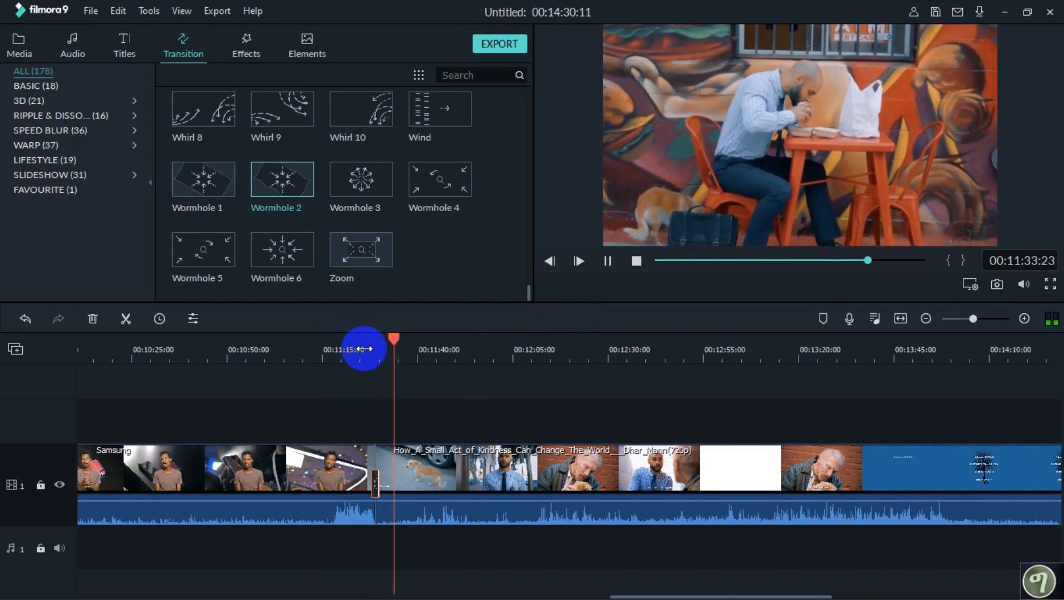
key("space")
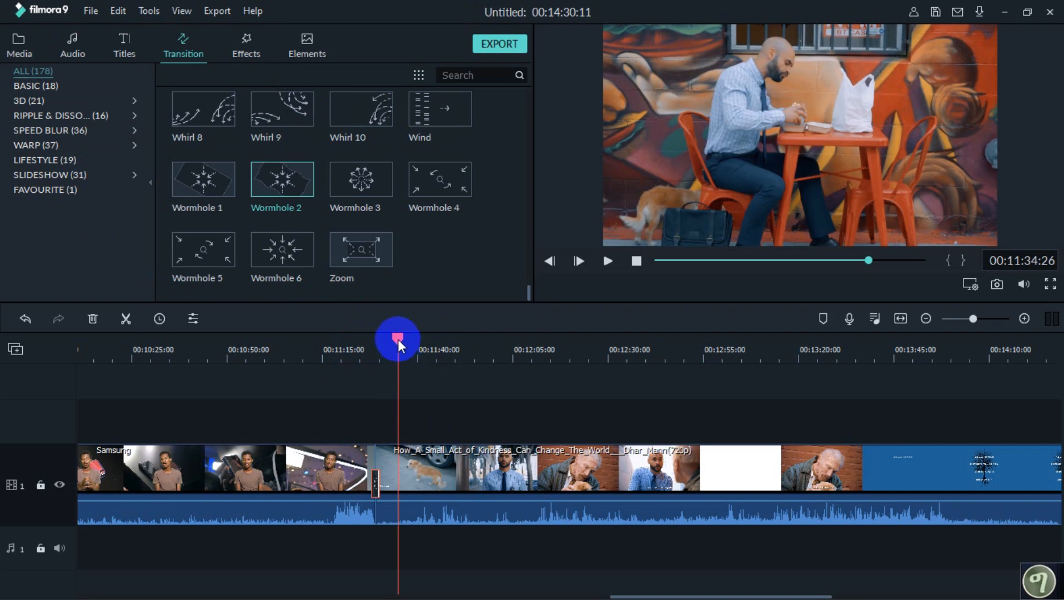
left_click_drag(396, 340, 363, 337)
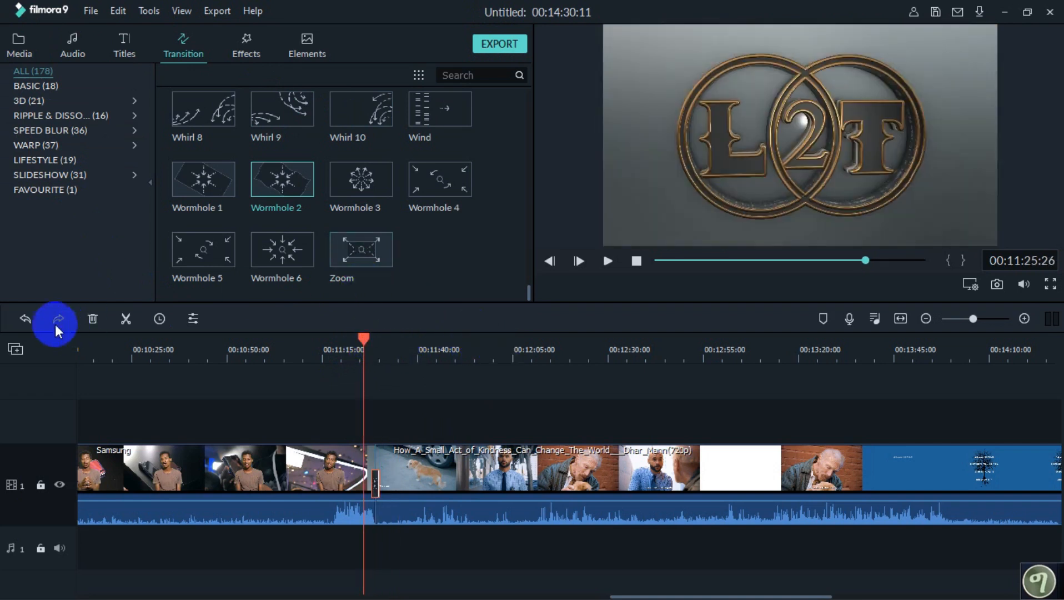
left_click(373, 342)
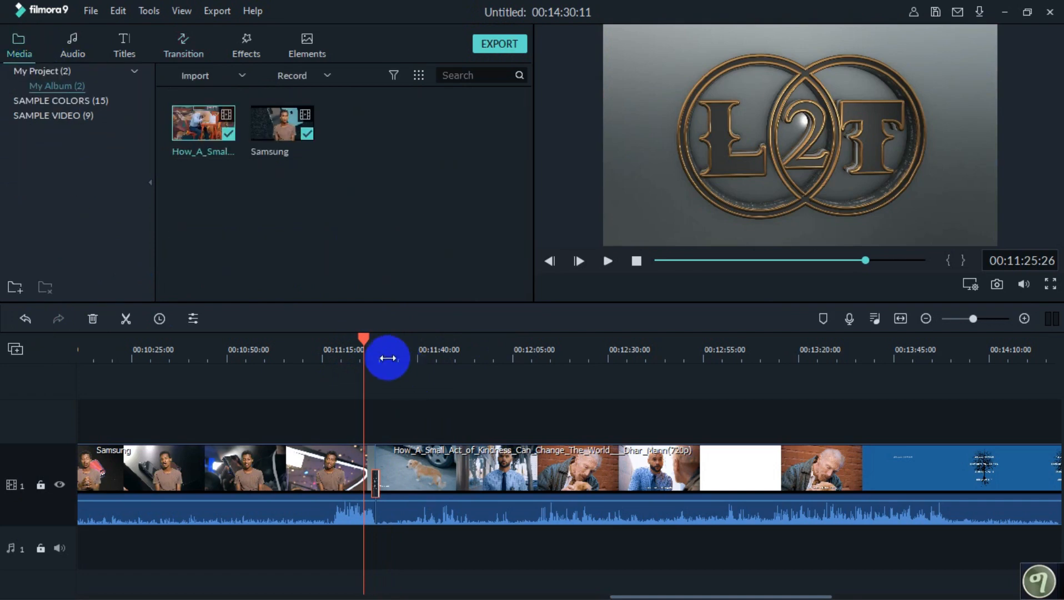
left_click_drag(366, 335, 403, 363)
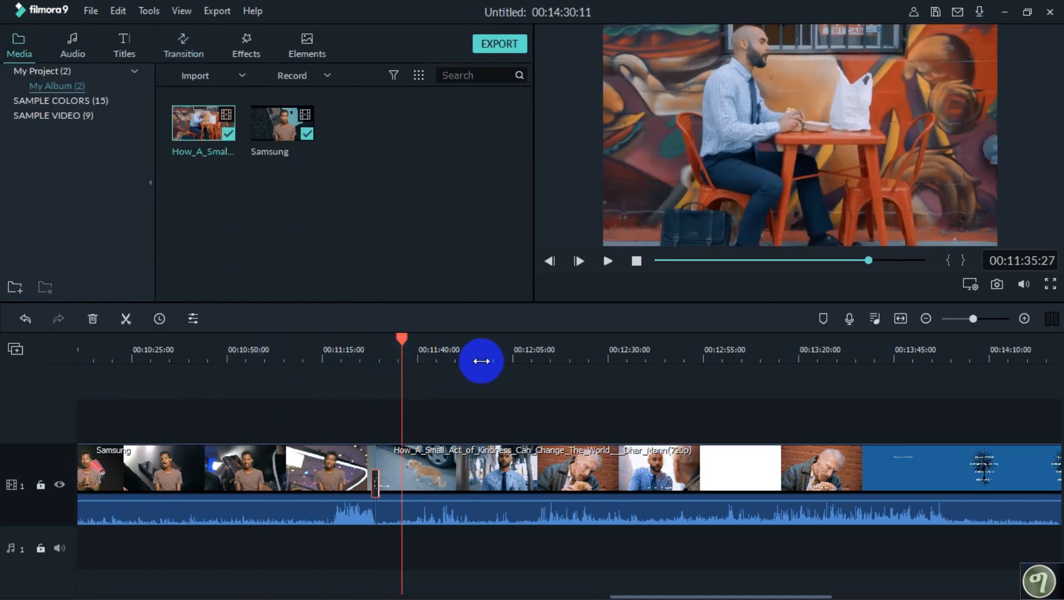
Fit the whole project in the timeline, then open the export settings for a local file in MP4 format
left_click_drag(486, 361, 348, 383)
left_click_drag(413, 373, 12, 384)
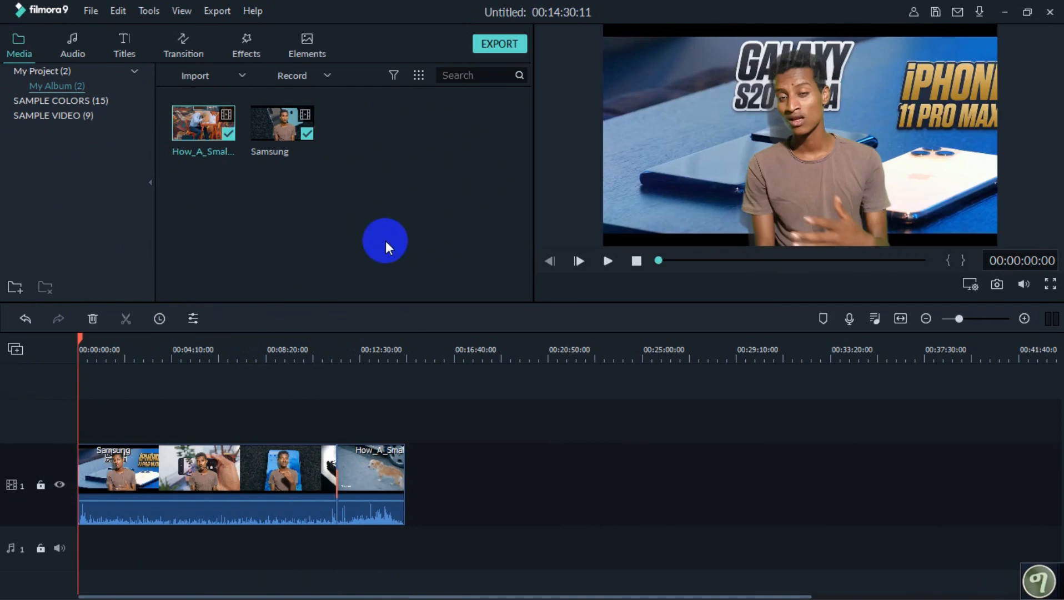
left_click(493, 43)
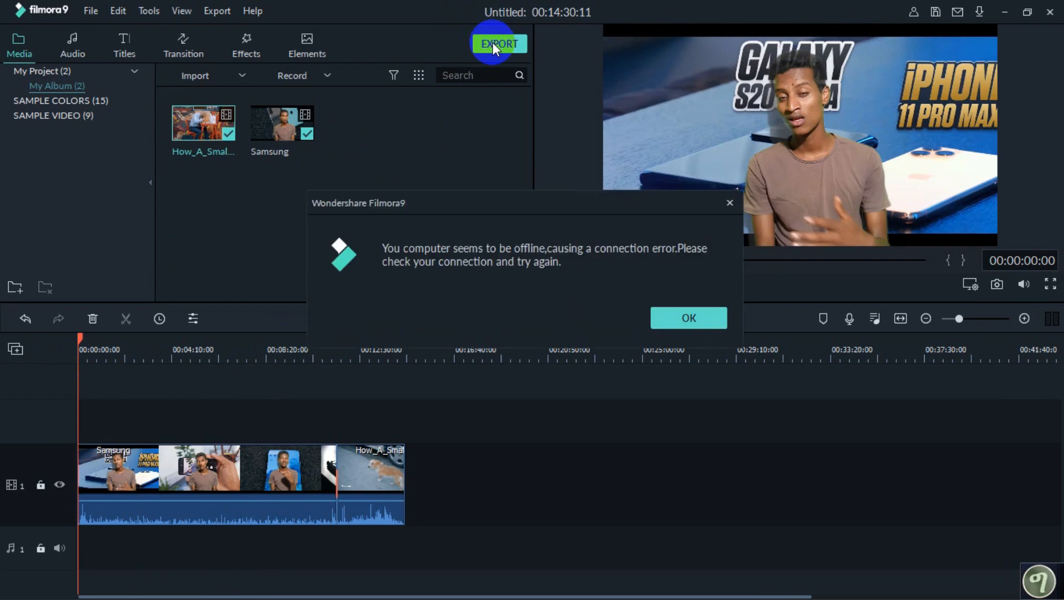
left_click(702, 317)
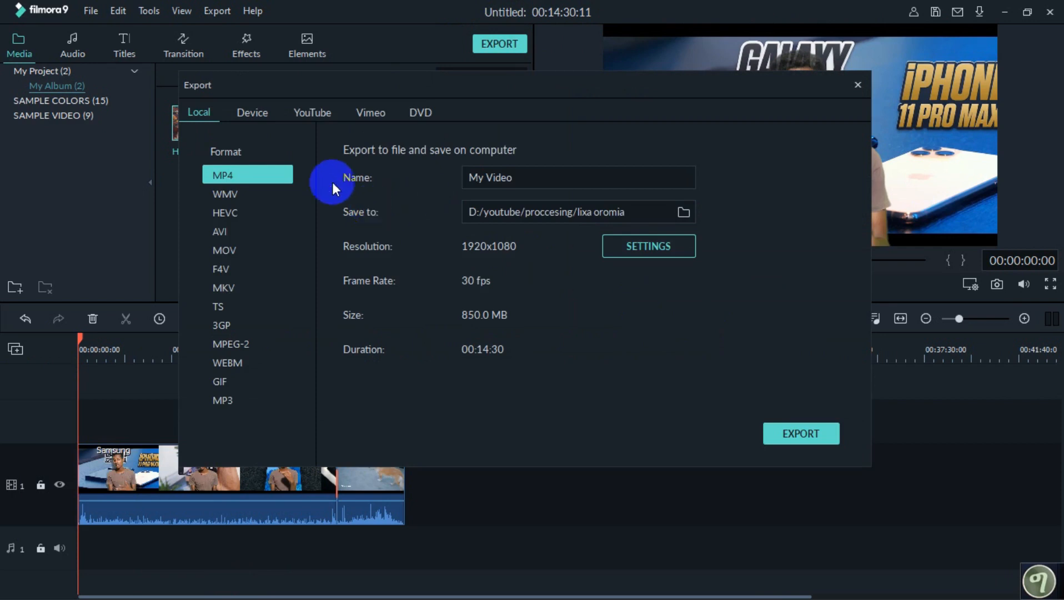
left_click(238, 192)
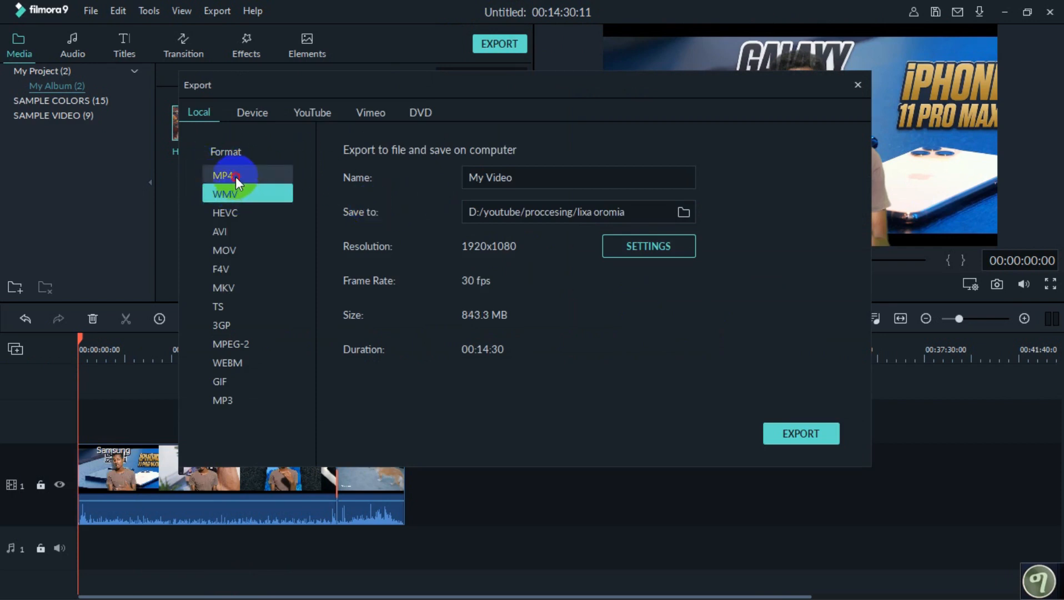
left_click(236, 176)
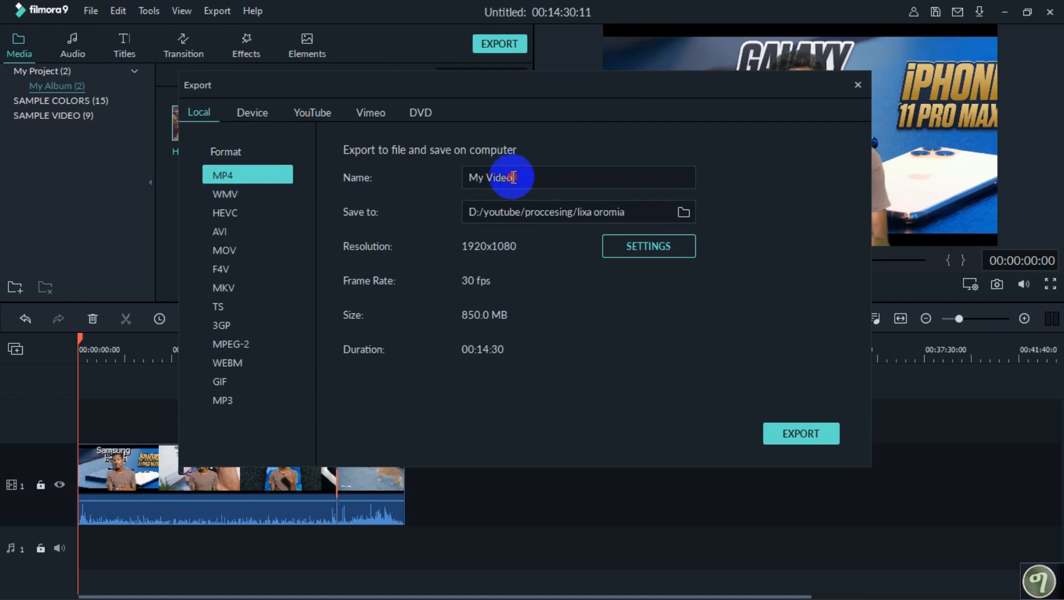
Name the exported file "l2 tech" and set its save folder to D:/youtube/proccesing
left_click_drag(511, 177, 434, 178)
type("l")
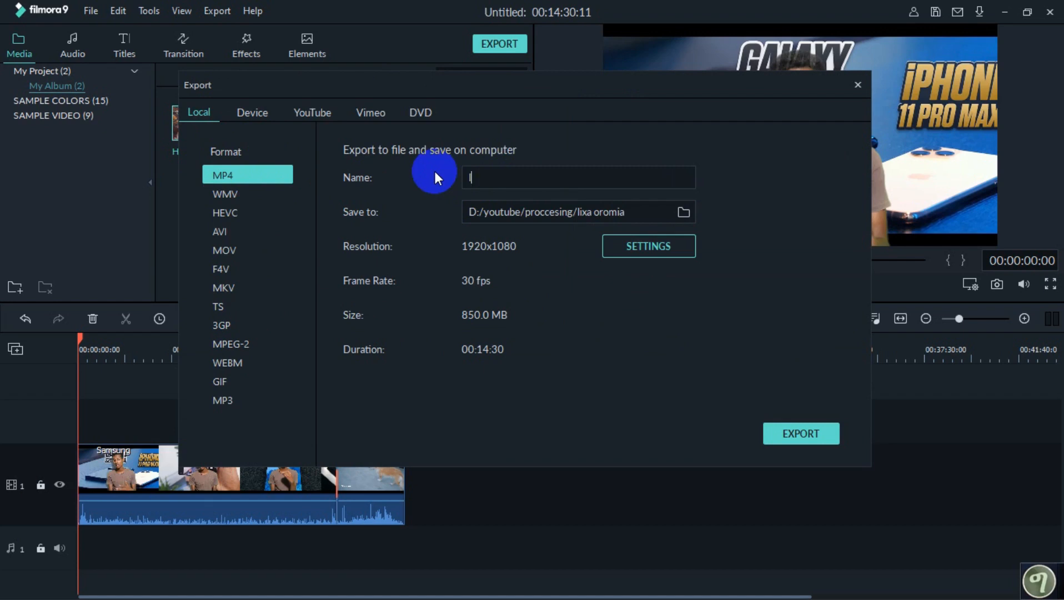
type("2 tech")
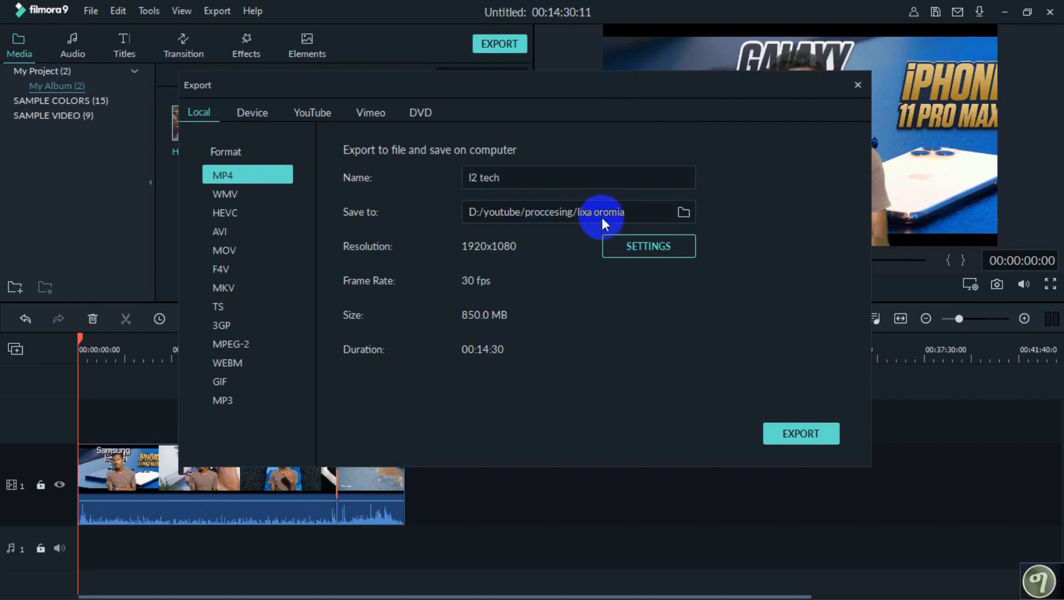
left_click(682, 213)
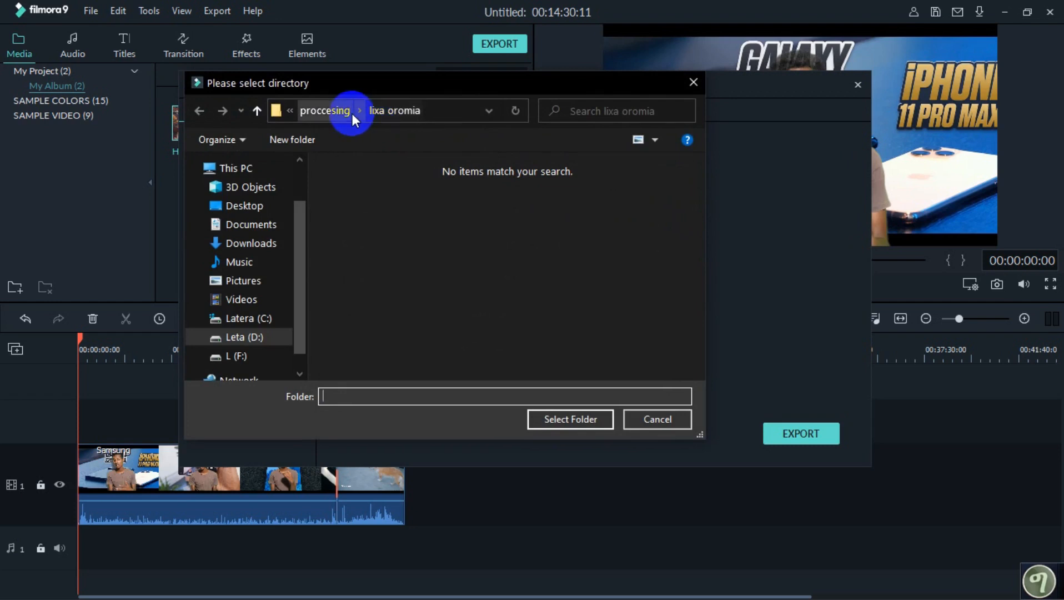
left_click(349, 112)
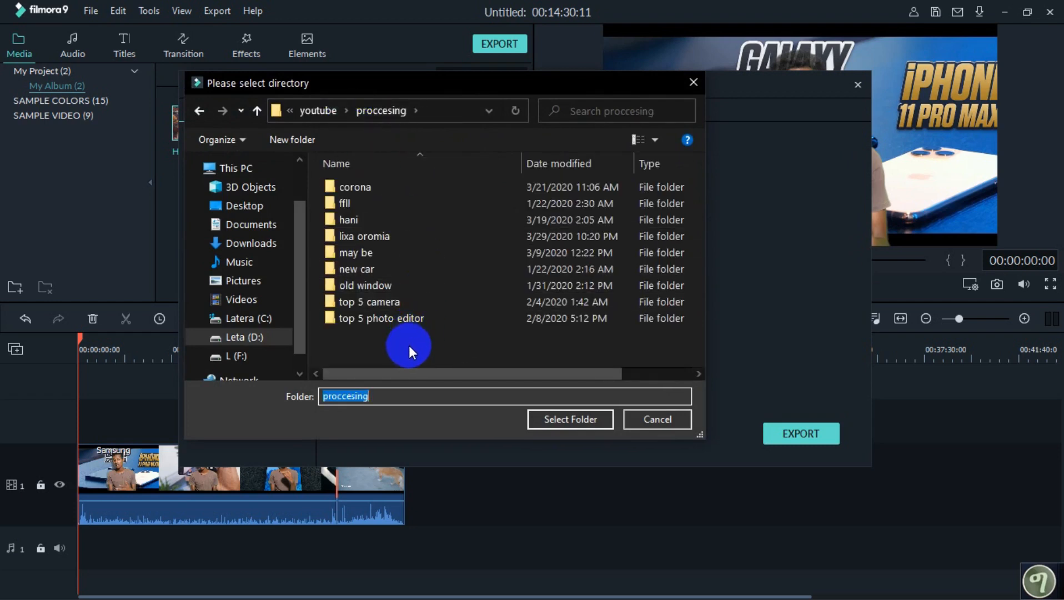
left_click(611, 423)
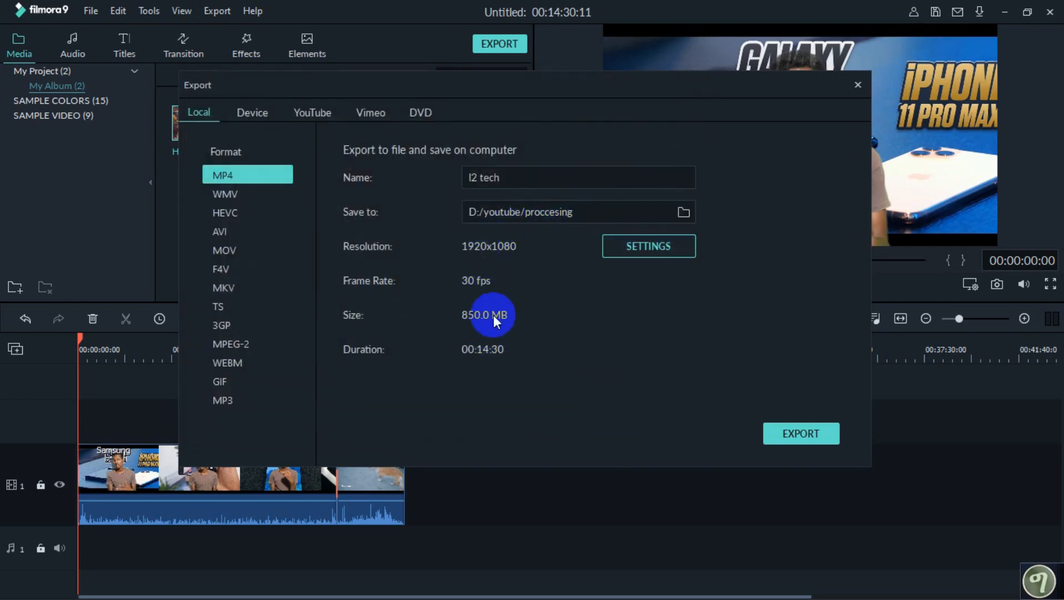
Set the MP4 export quality to Better, with the resolution at 1920x1080
left_click(647, 251)
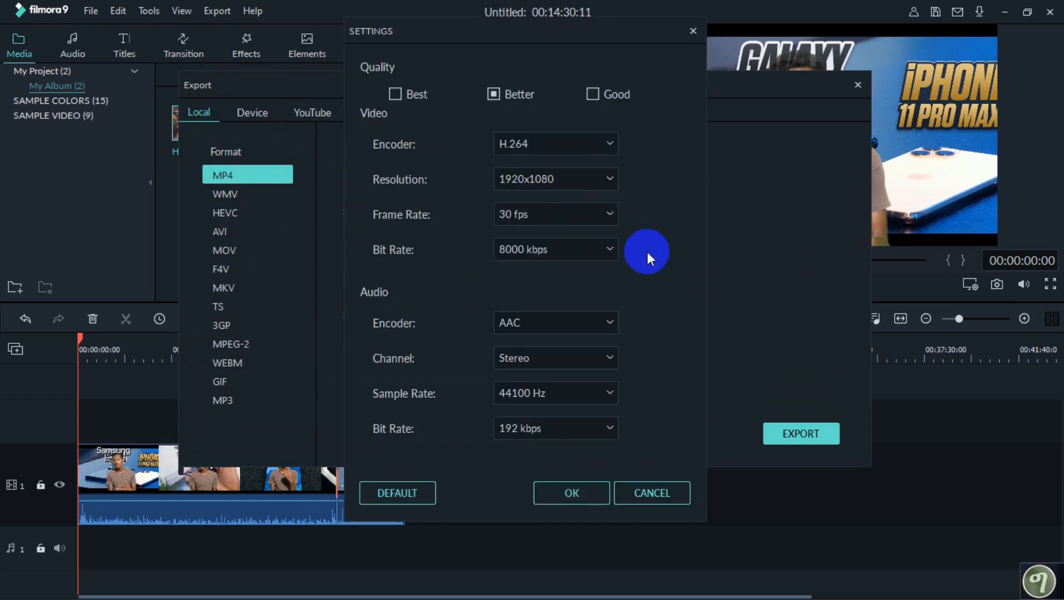
left_click(409, 91)
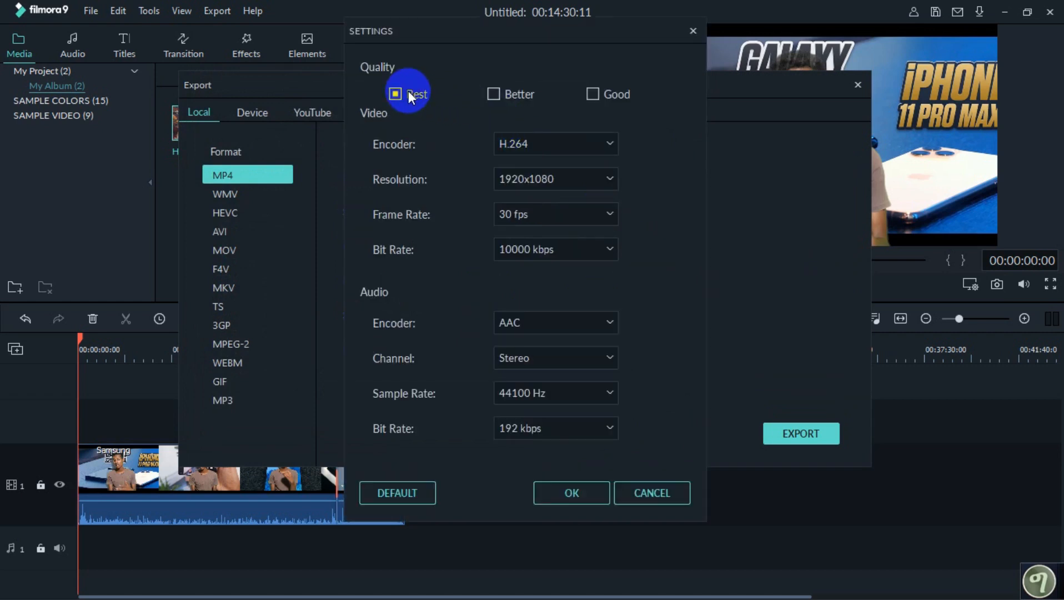
left_click(587, 174)
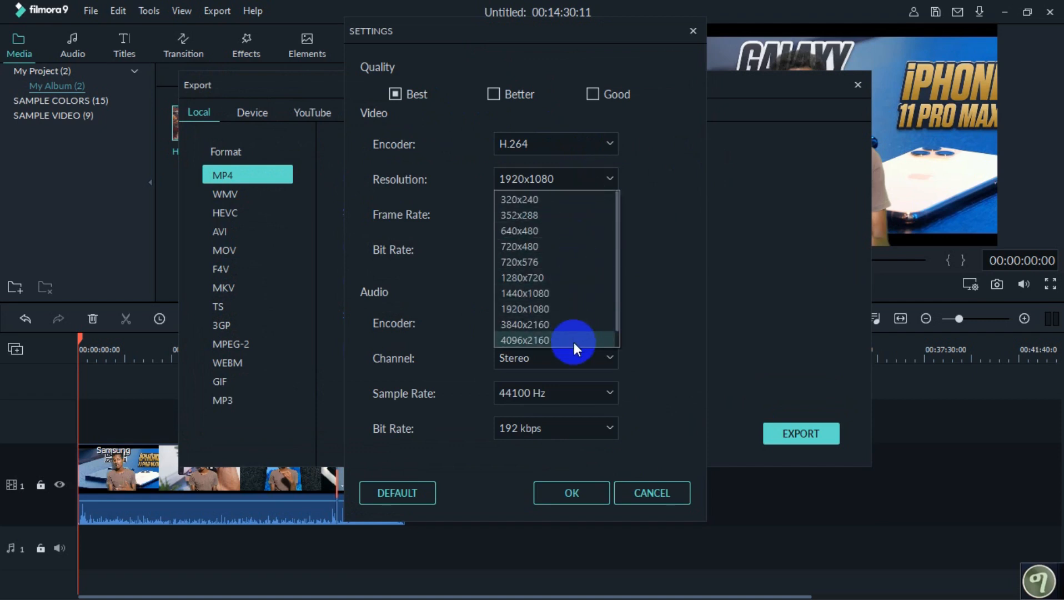
scroll(579, 328, "down", 1)
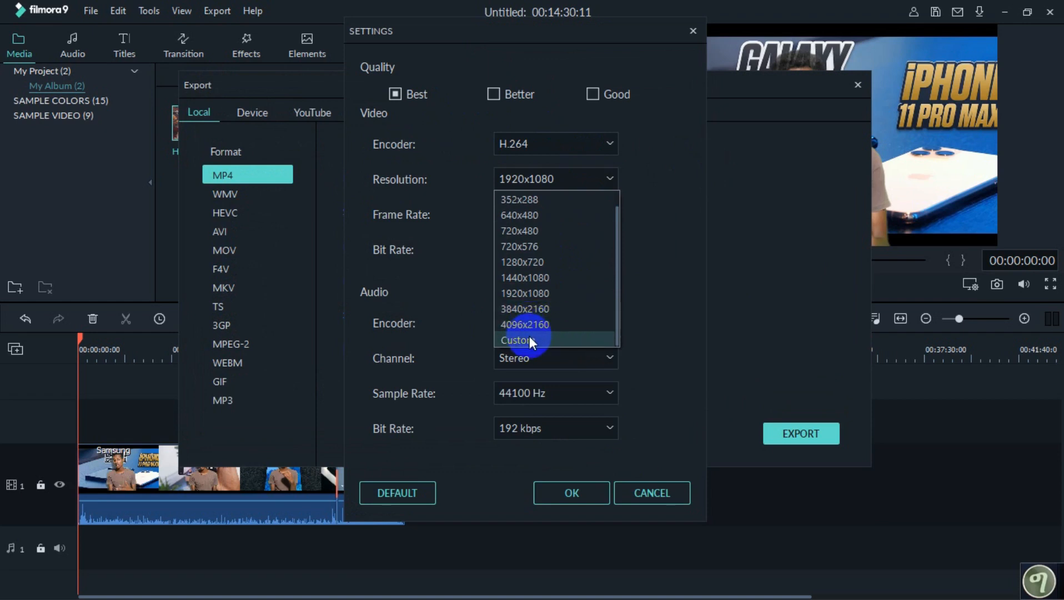
left_click(549, 296)
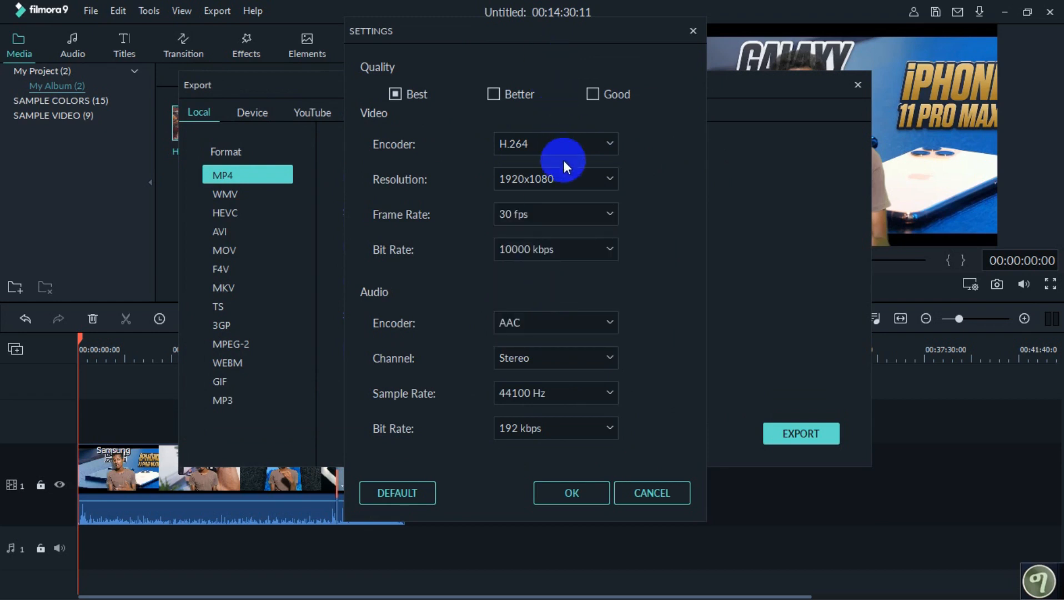
left_click(572, 180)
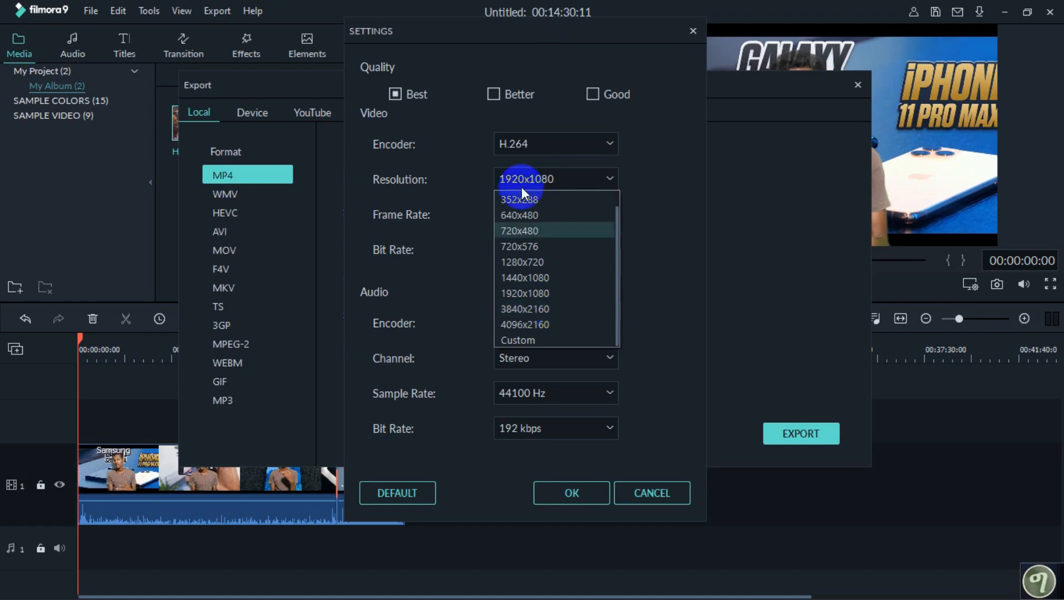
left_click(495, 96)
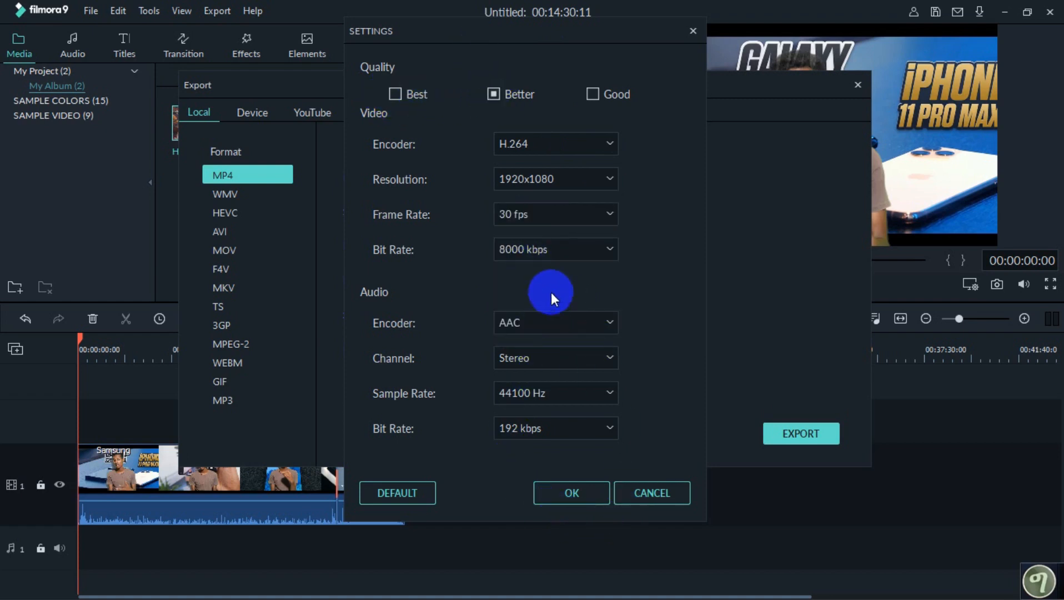
left_click(575, 488)
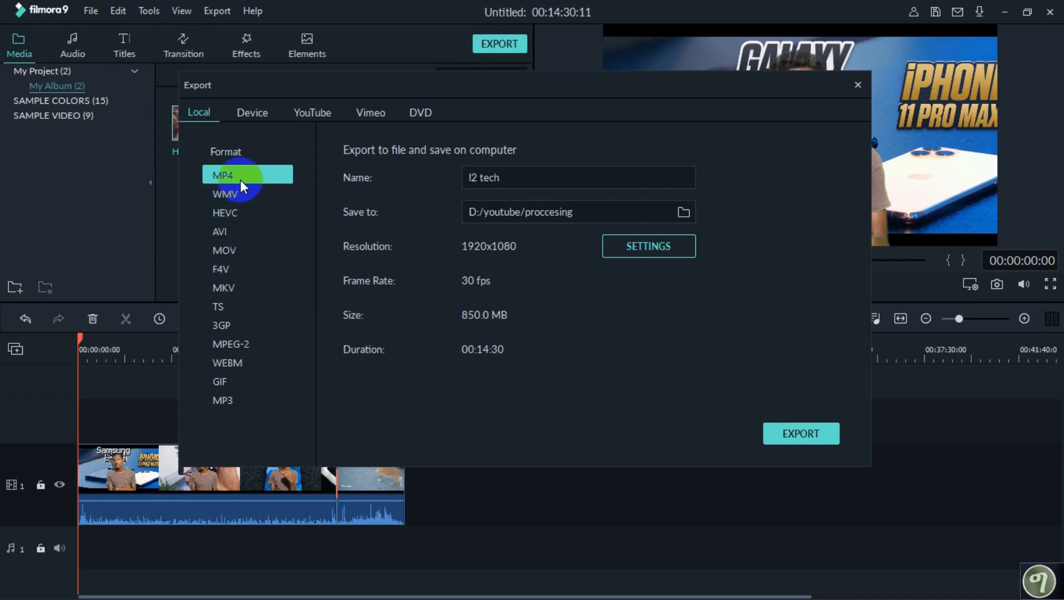
Examine the device export presets from iPhone to Android Generic and the YouTube and Vimeo upload options
left_click(250, 118)
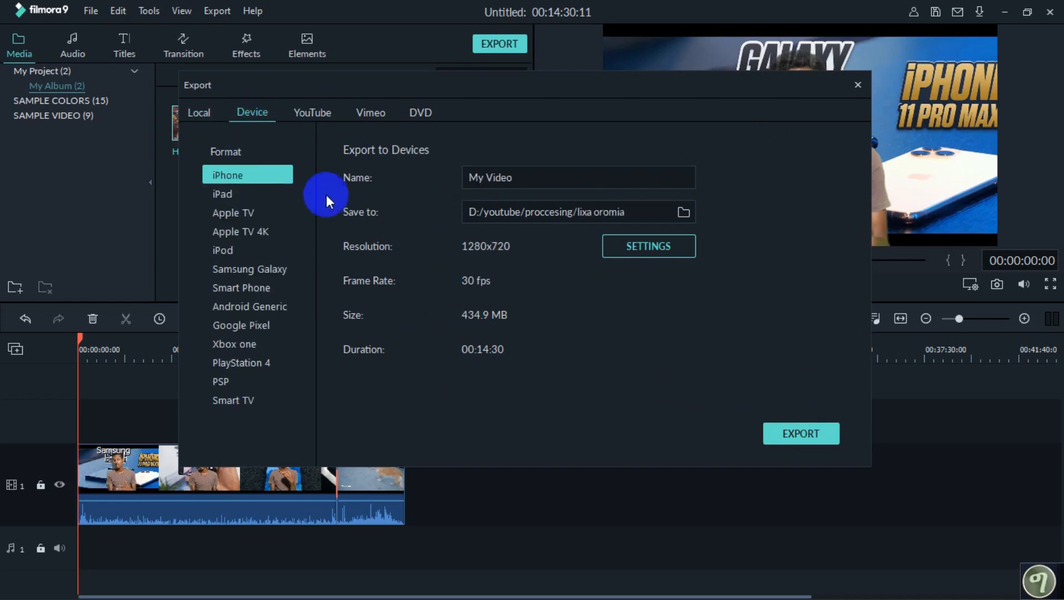
left_click(258, 195)
left_click(265, 209)
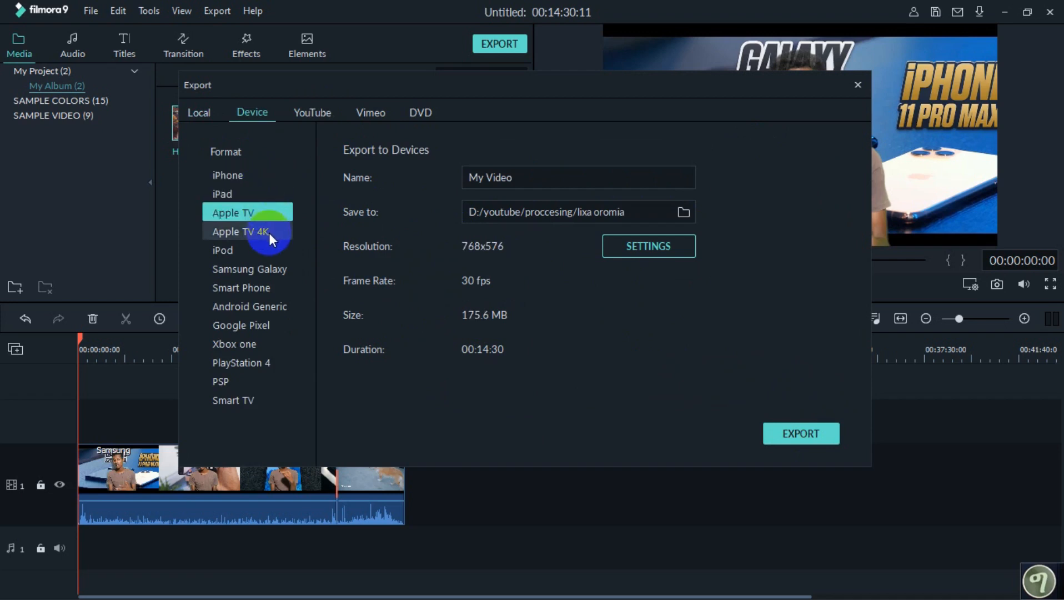
left_click(268, 233)
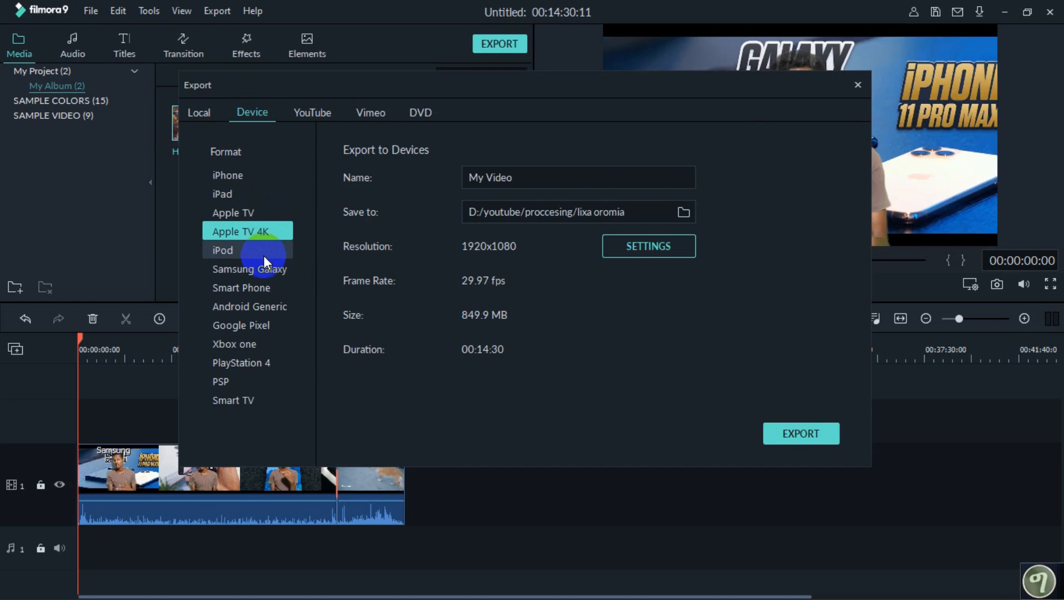
left_click(264, 255)
left_click(270, 272)
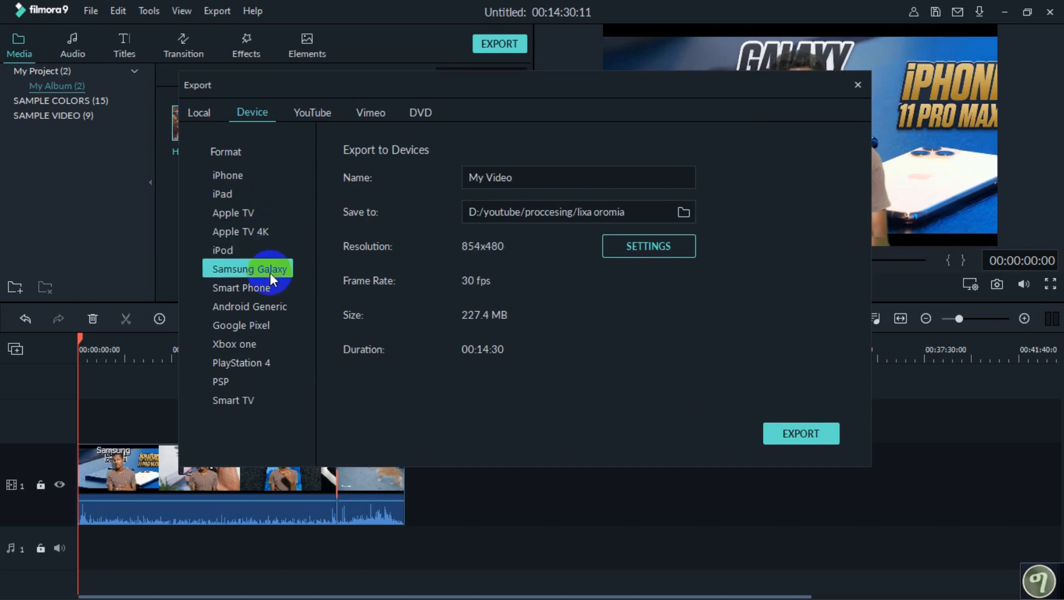
left_click(268, 293)
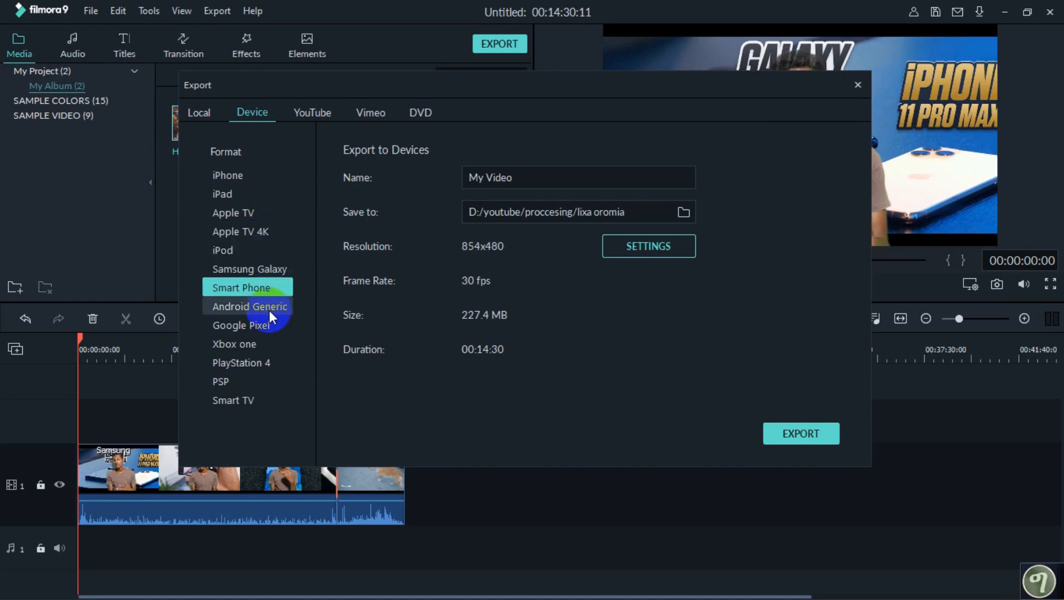
left_click(269, 311)
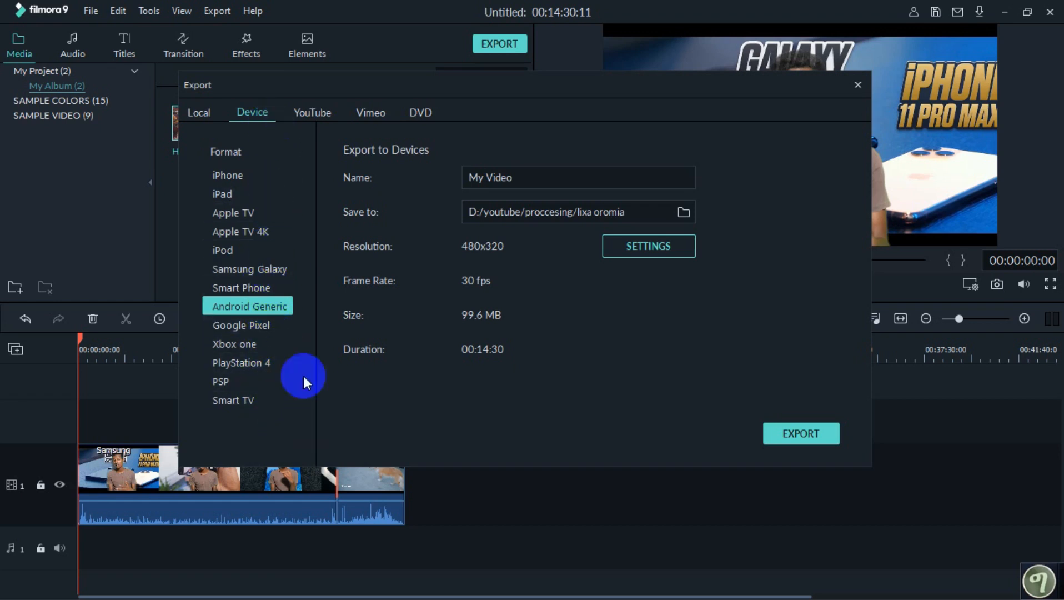
left_click(314, 111)
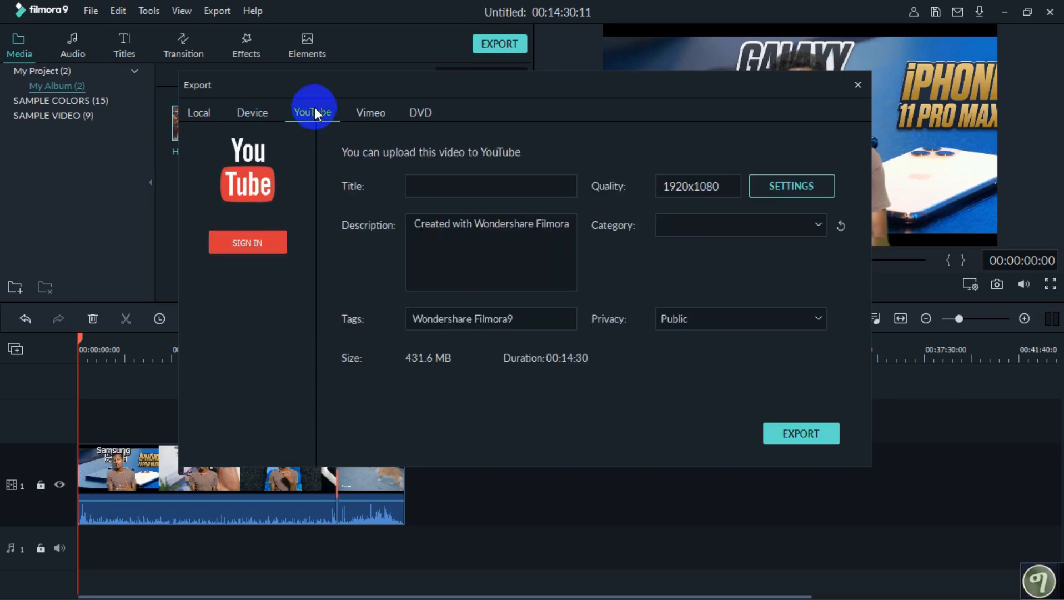
left_click(368, 112)
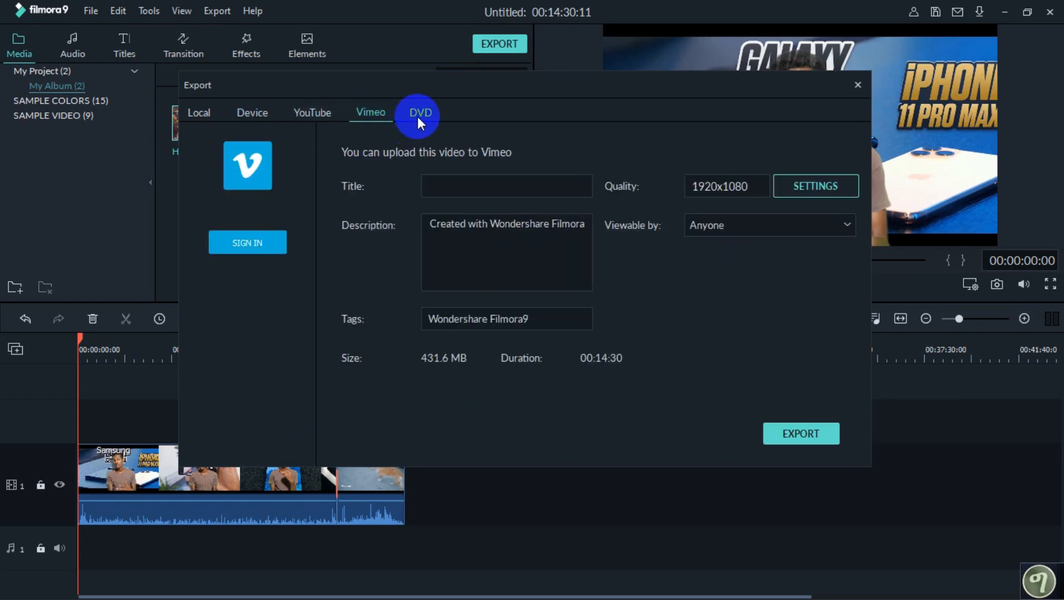
Return to the local MP4 export settings and start exporting the l2 tech video
left_click(210, 119)
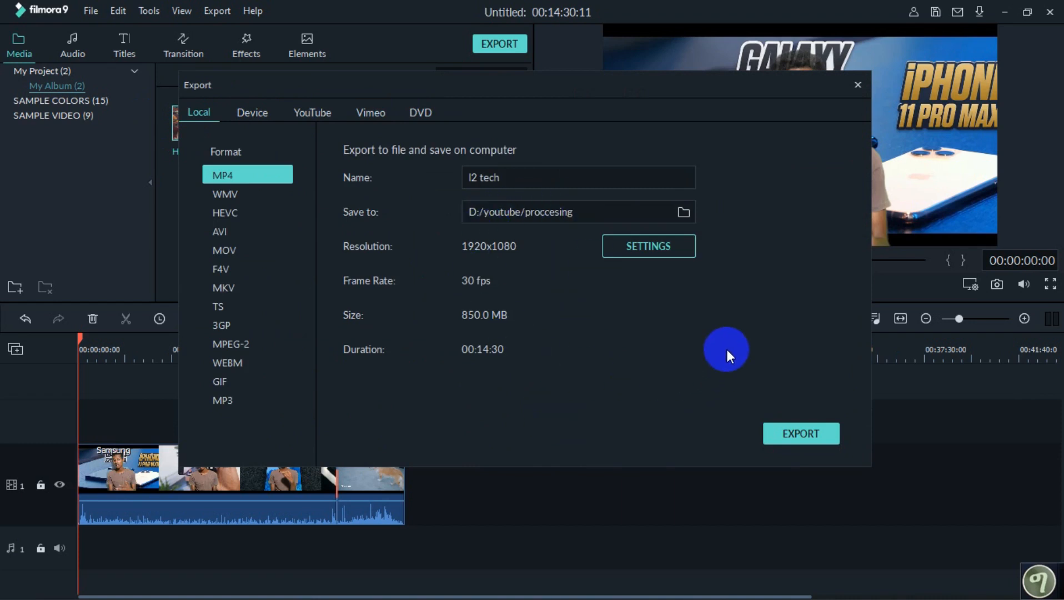
left_click(819, 433)
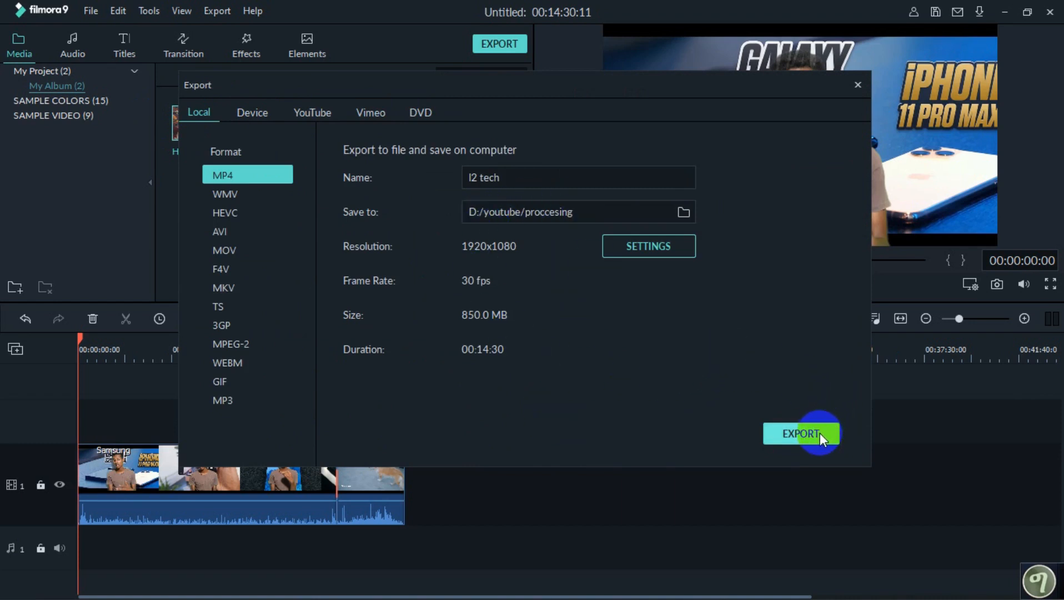